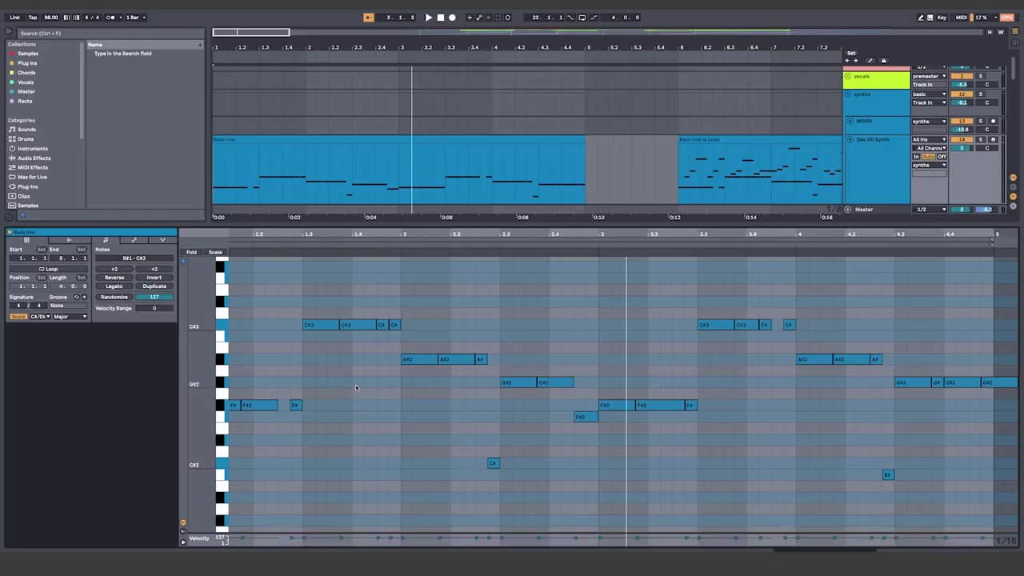
# - Set the fixed grid to 1/16 in the piano roll of the Bass Line w Lead clip
pyautogui.moveTo(294, 390); pyautogui.dragTo(416, 374)
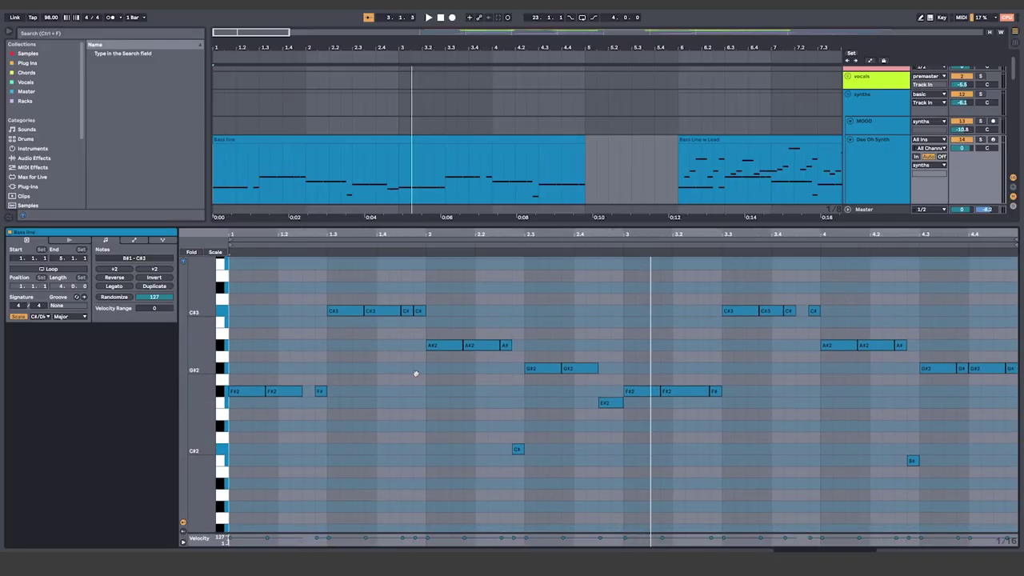
pyautogui.moveTo(255, 348); pyautogui.dragTo(334, 424)
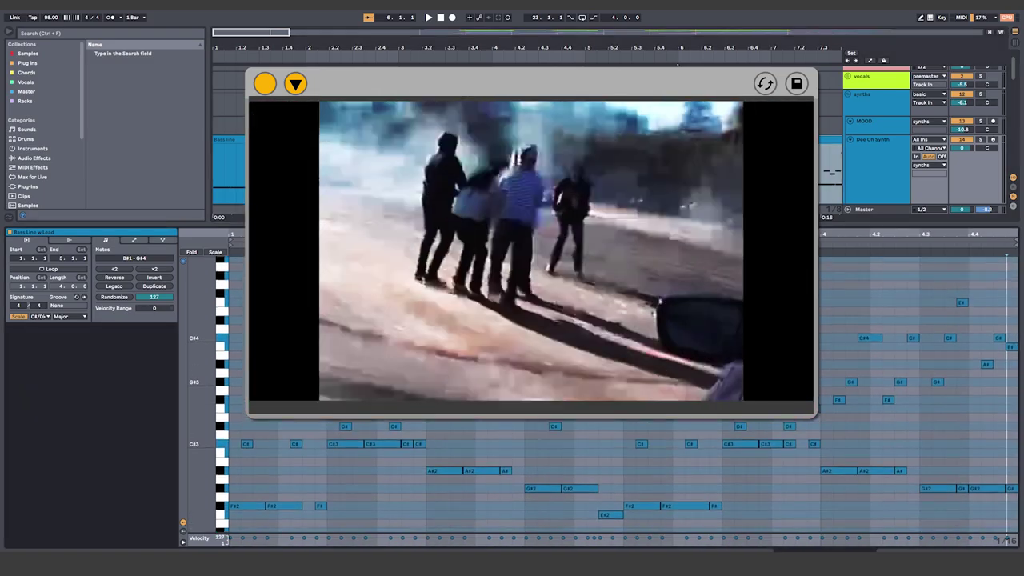
pyautogui.rightClick(276, 360)
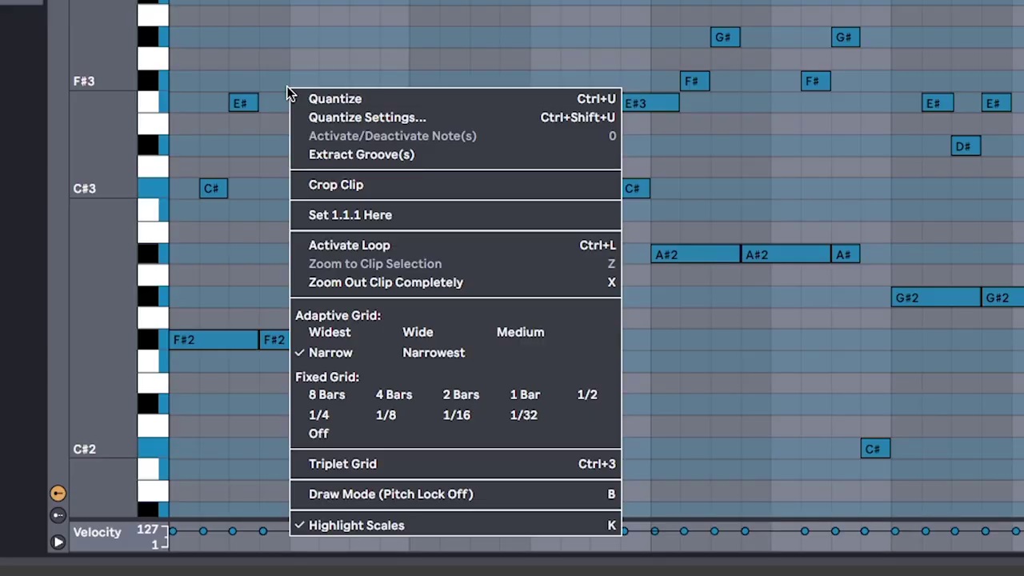
pyautogui.click(467, 417)
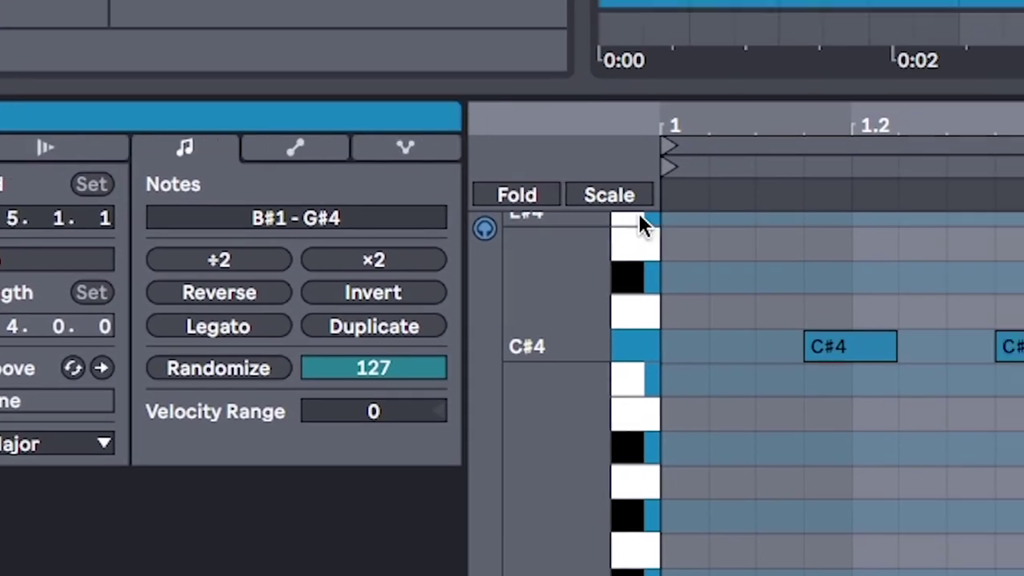
# - Show only the C# Major scale notes in the piano roll and play the Bass Line w Lead clip
pyautogui.click(216, 252)
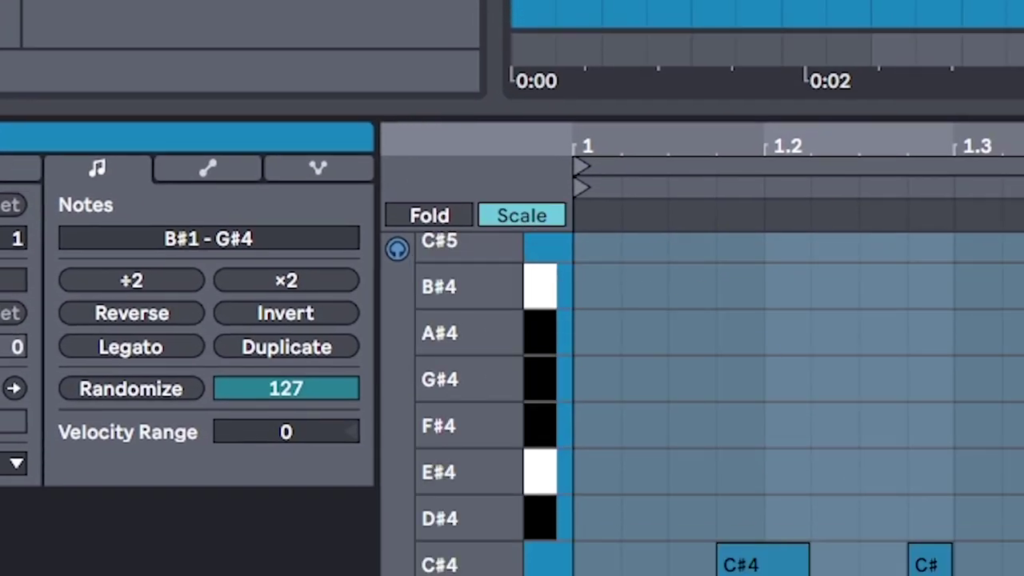
pyautogui.scroll(-3, 793, 373)
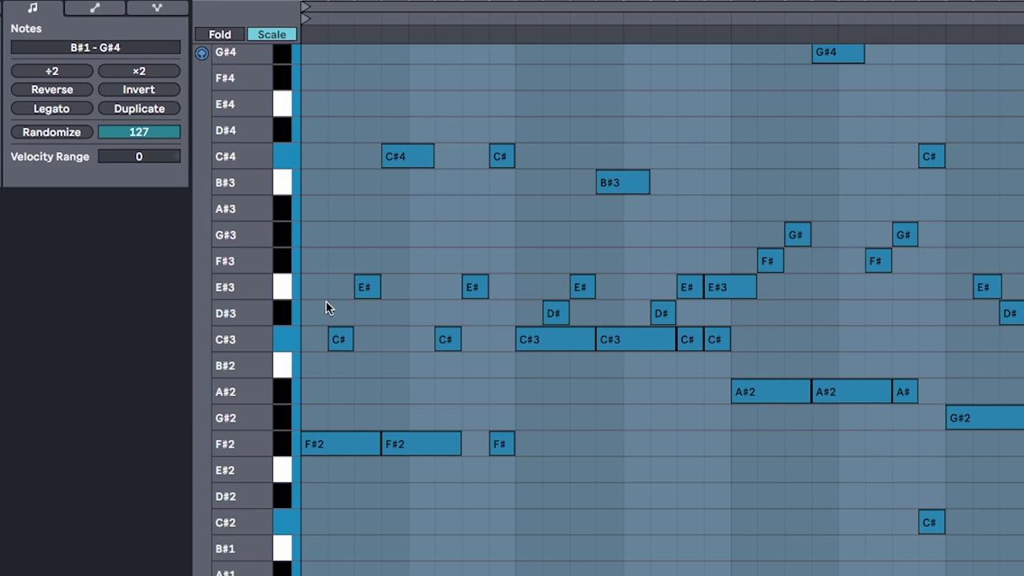
pyautogui.moveTo(326, 301); pyautogui.dragTo(368, 282)
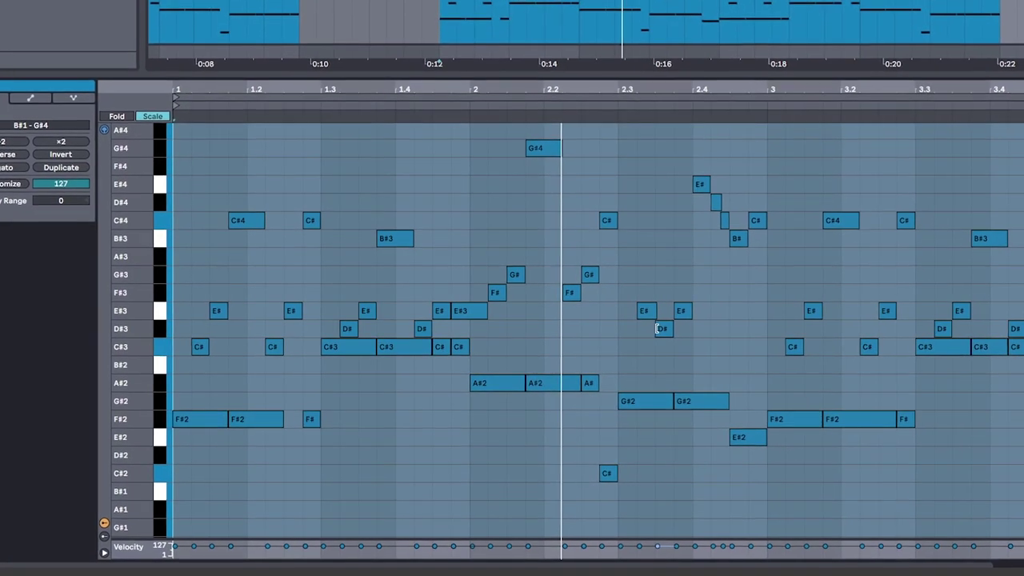
pyautogui.press('space')
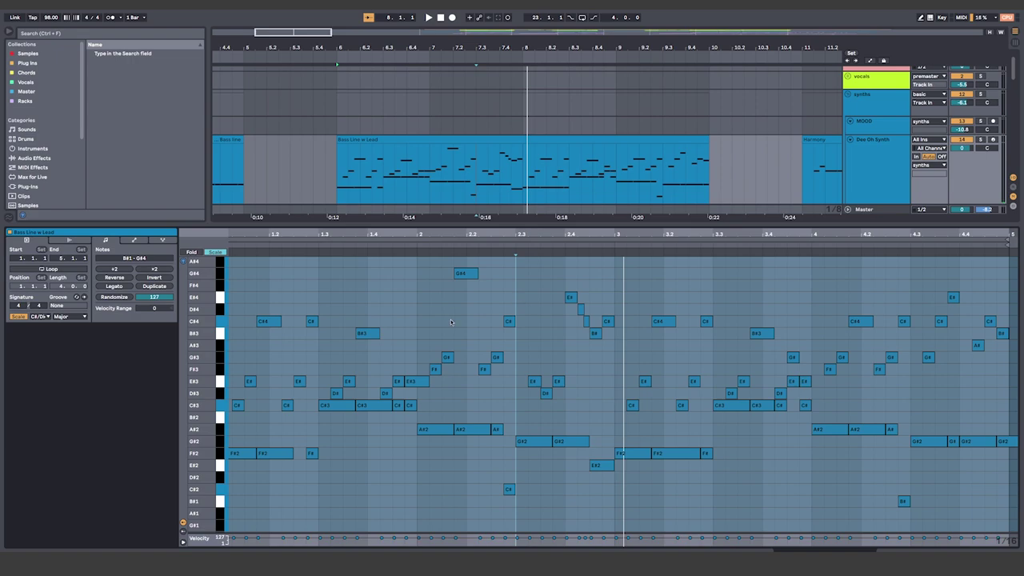
# - Open and play the Harmony clip, and highlight the full Altogether clip across bars 14 to 18 on the Dee Oh Synth track
pyautogui.click(815, 139)
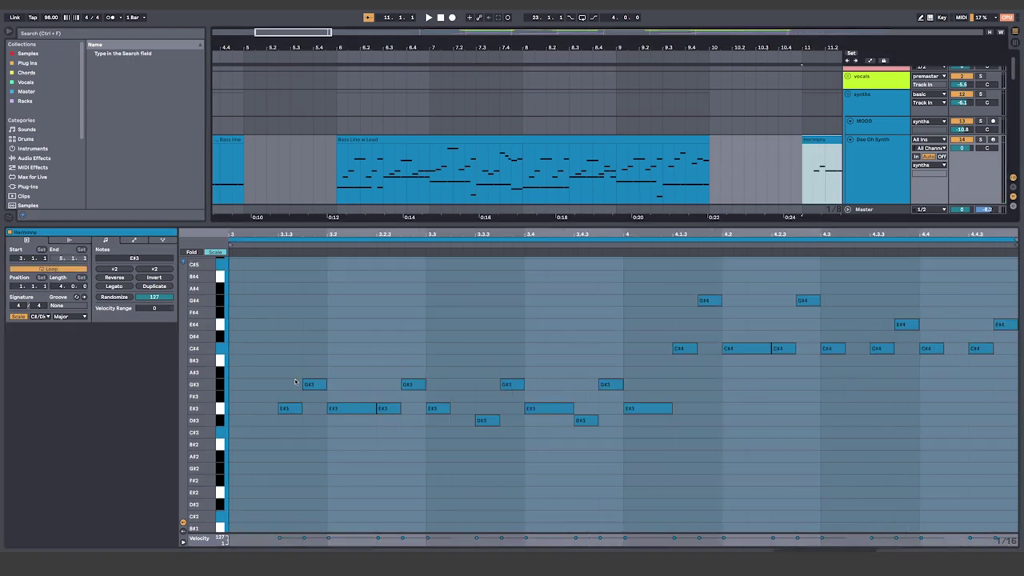
pyautogui.press('space')
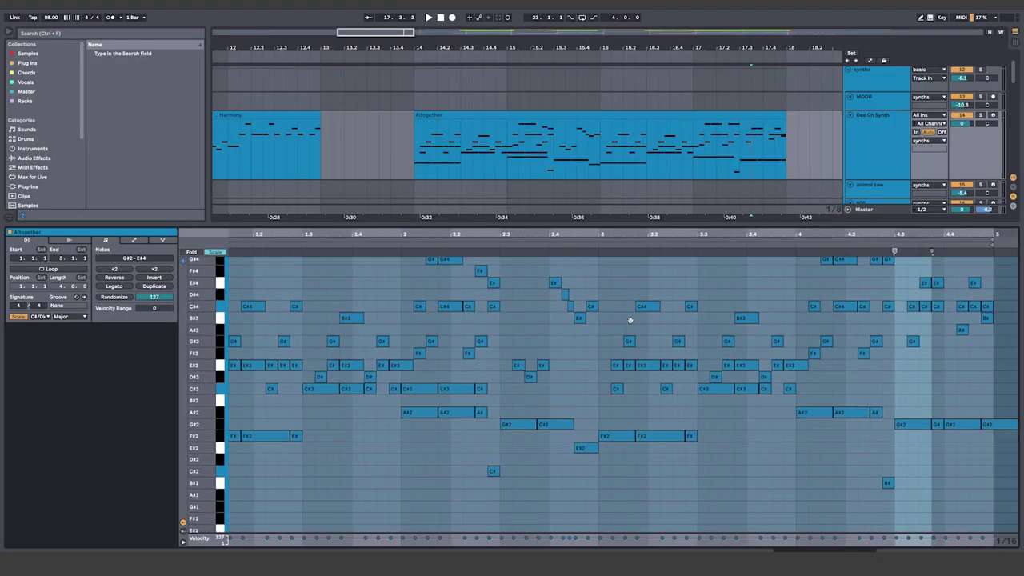
pyautogui.moveTo(631, 320); pyautogui.dragTo(665, 321)
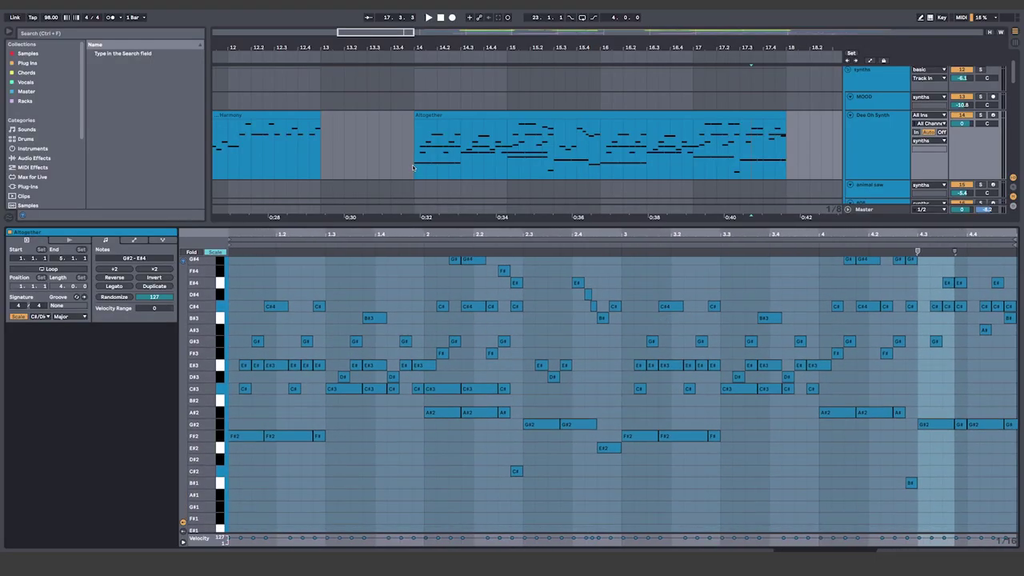
pyautogui.moveTo(414, 167); pyautogui.dragTo(788, 165)
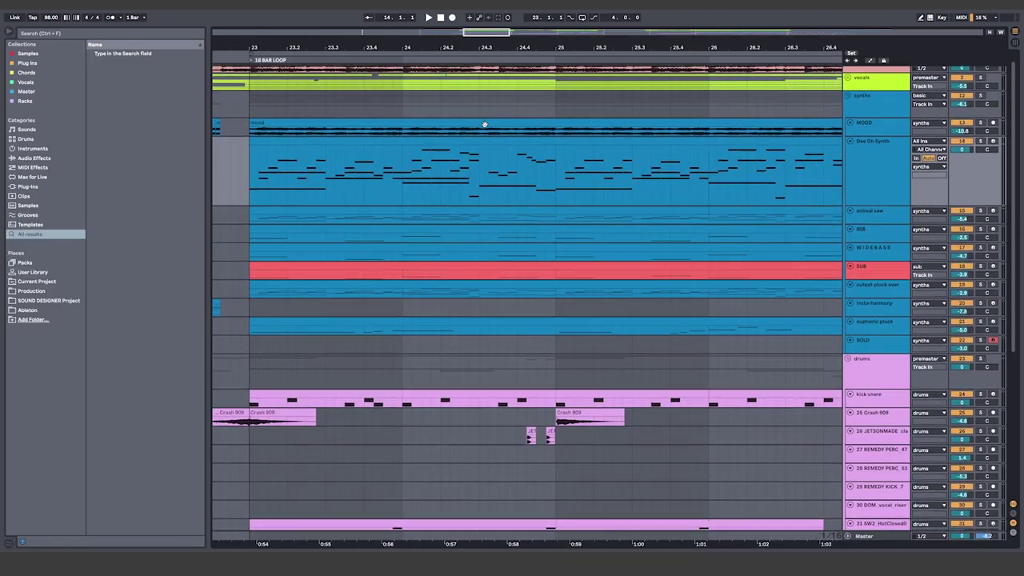
# - Enlarge the synth track lanes and use solo on Dee Oh Synth to audition it together with the animal saw track
pyautogui.moveTo(877, 204); pyautogui.dragTo(878, 292)
pyautogui.scroll(3, 868, 320)
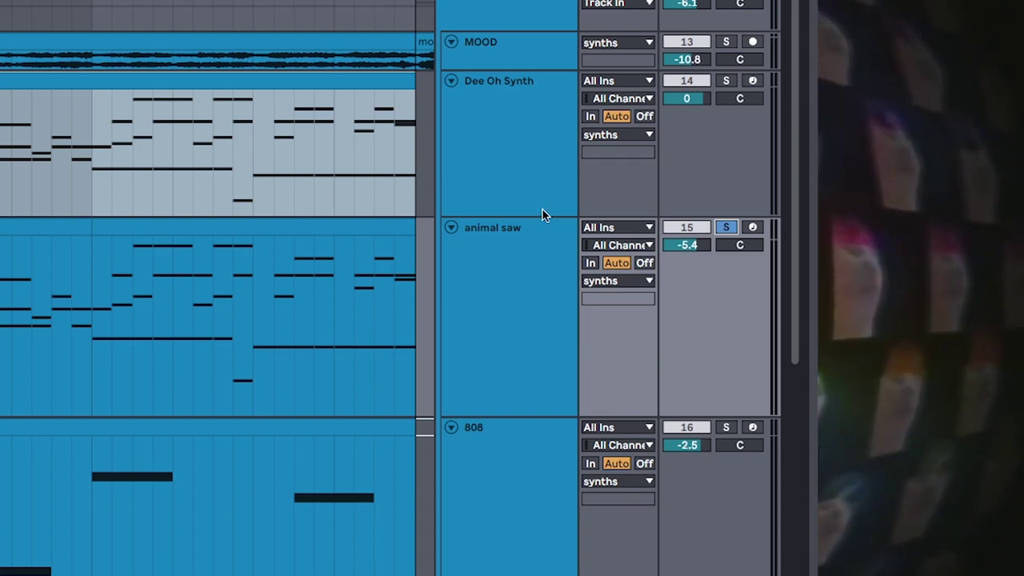
pyautogui.click(725, 81)
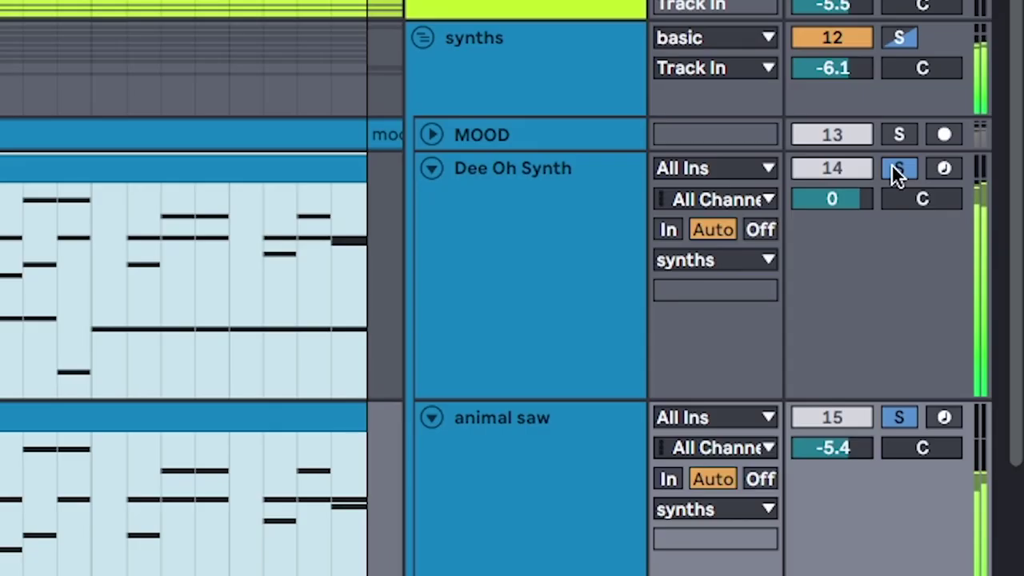
pyautogui.click(894, 168)
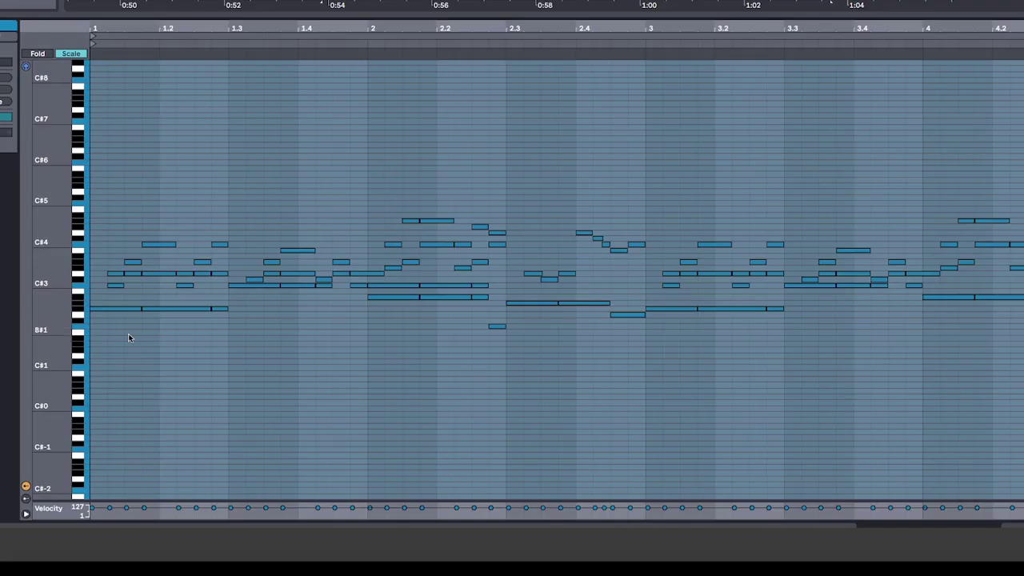
# - Select the low root notes F#2, C#3 and A#2 in the melody clip, and the matching F#0 note in the 808 clip
pyautogui.click(132, 308)
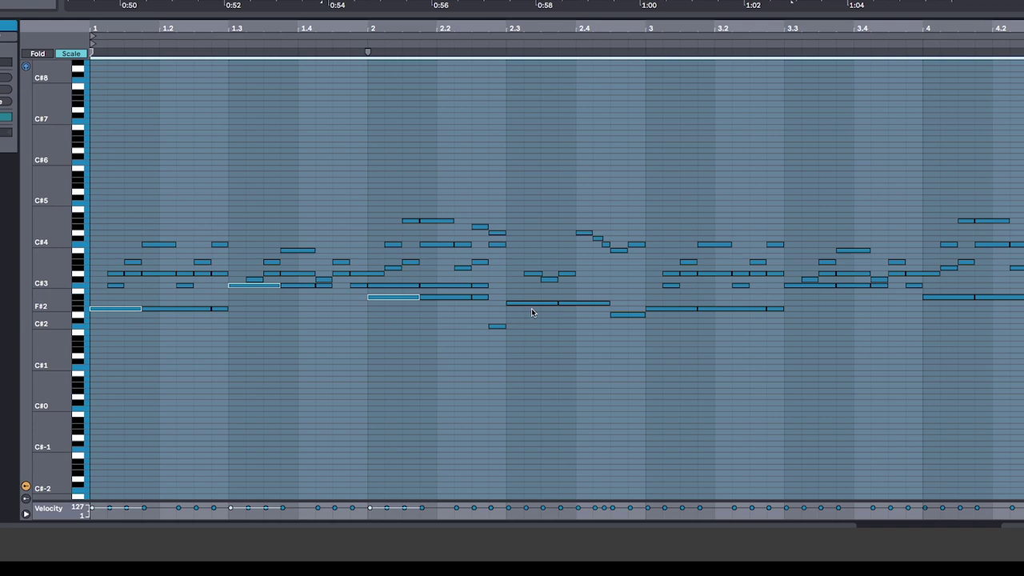
pyautogui.moveTo(61, 301); pyautogui.dragTo(153, 311)
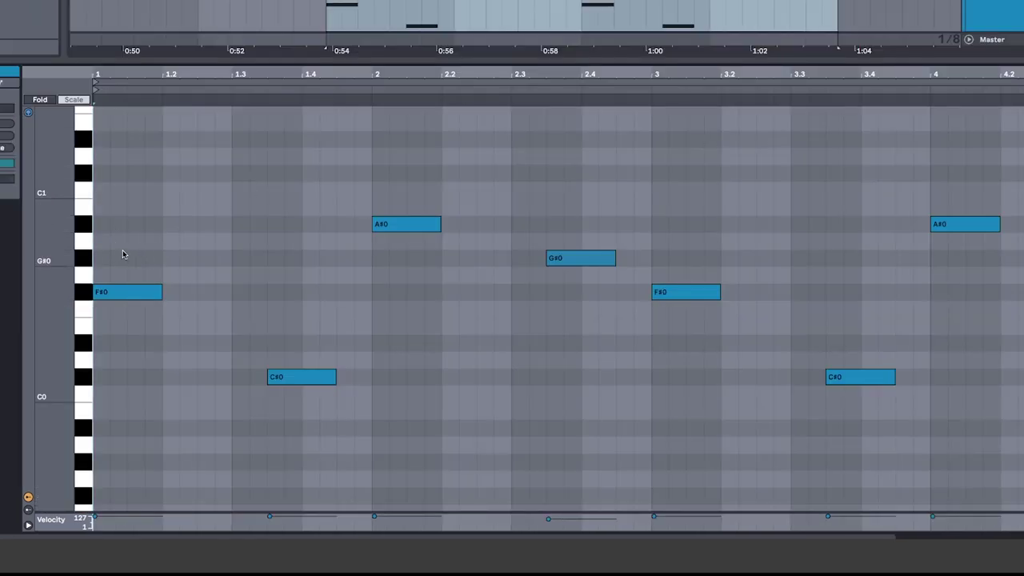
pyautogui.click(132, 291)
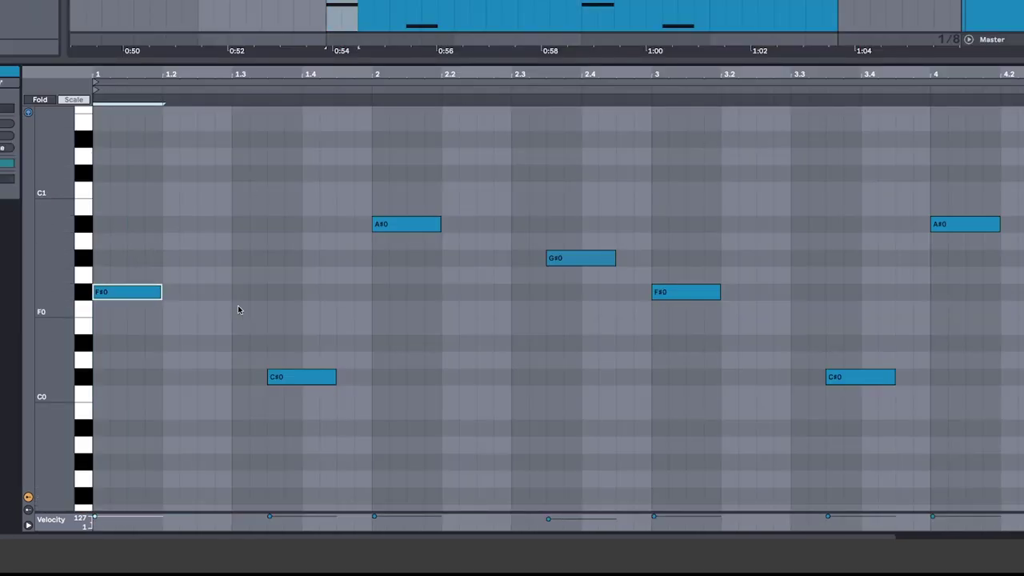
# - Go through the 808 track's notes in the 16 BAR LOOP section and place the insert marker at bar 24
pyautogui.scroll(2, 418, 242)
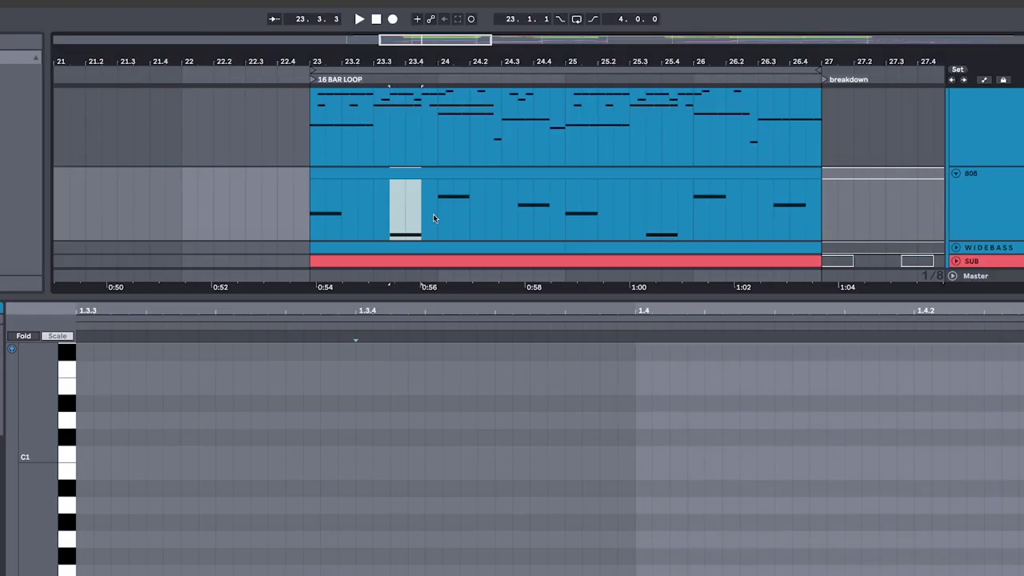
pyautogui.scroll(-3, 462, 215)
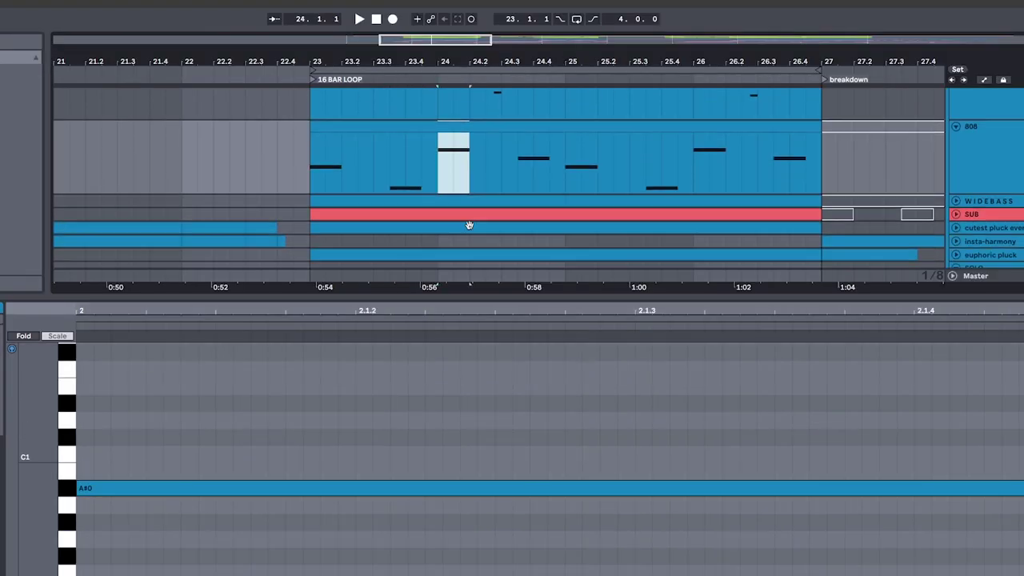
pyautogui.scroll(3, 456, 232)
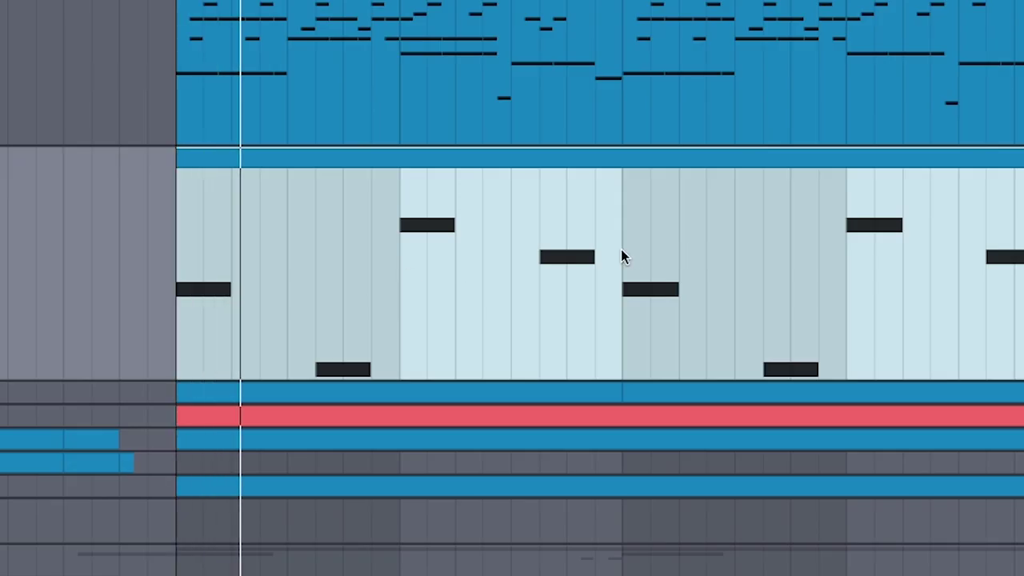
pyautogui.click(448, 281)
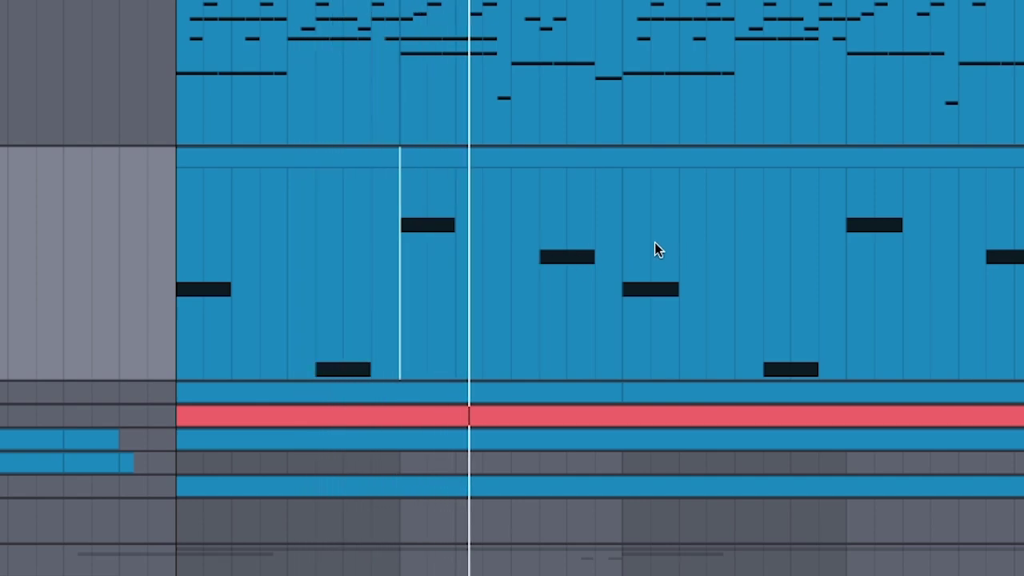
# - Expand the SUB track and solo it
pyautogui.click(801, 154)
pyautogui.moveTo(348, 92)
pyautogui.mouseDown()
pyautogui.moveTo(344, 56)
pyautogui.moveTo(345, 72)
pyautogui.mouseUp()
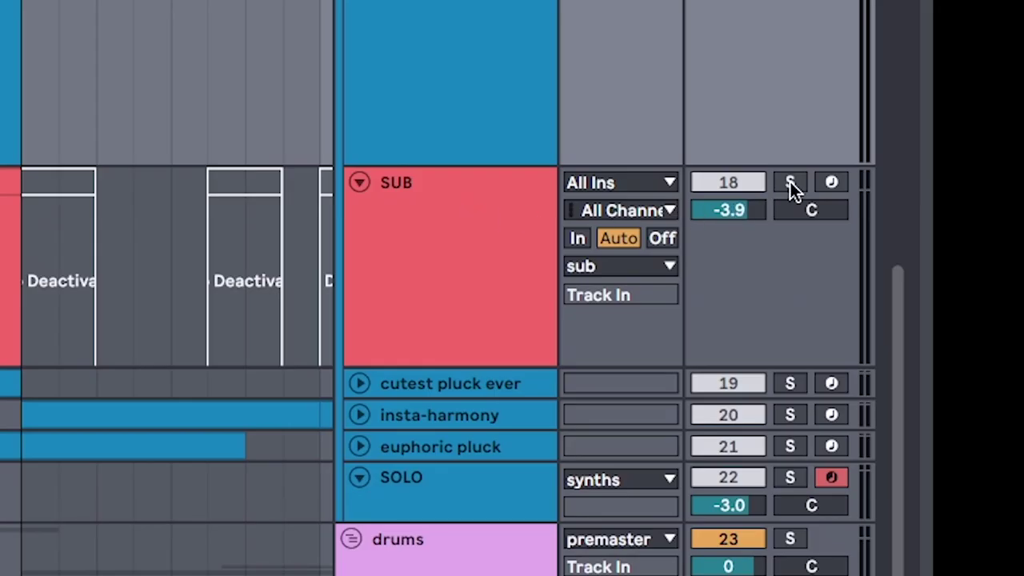
pyautogui.click(790, 182)
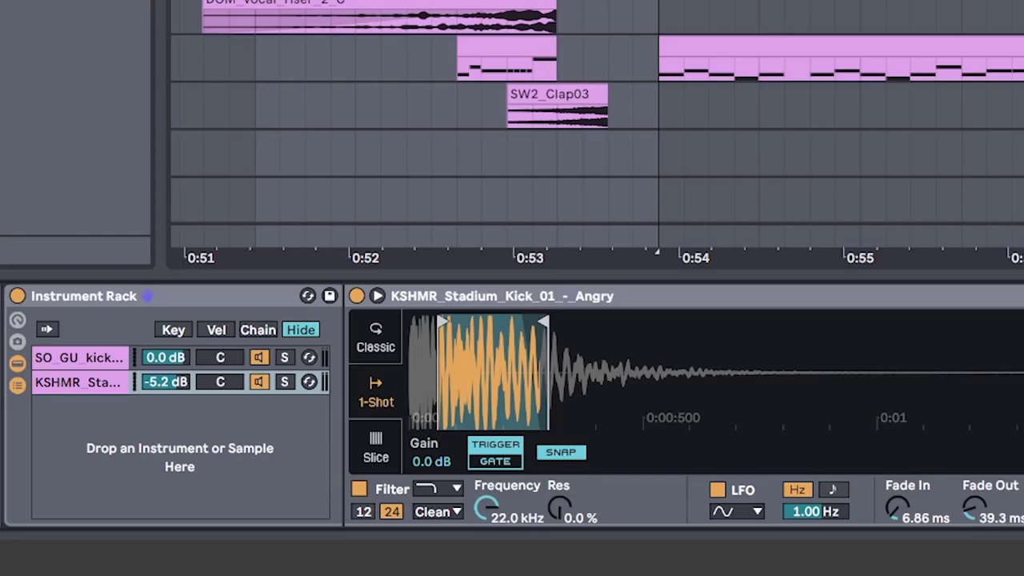
# - Solo the SO_GU_kick chain and the KSHMR stadium kick chain in the Instrument Rack to audition the kick layers
pyautogui.click(283, 358)
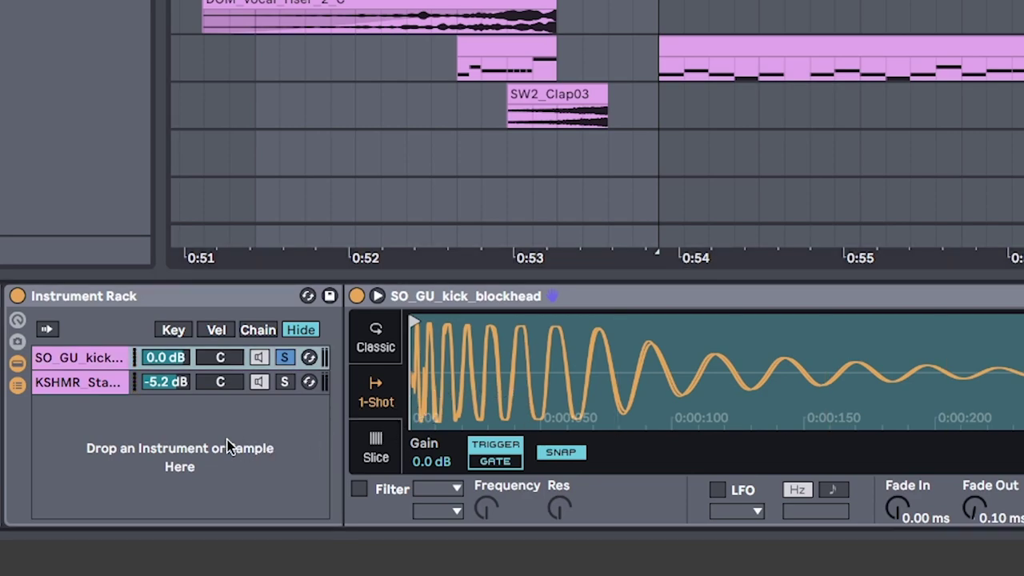
pyautogui.click(284, 381)
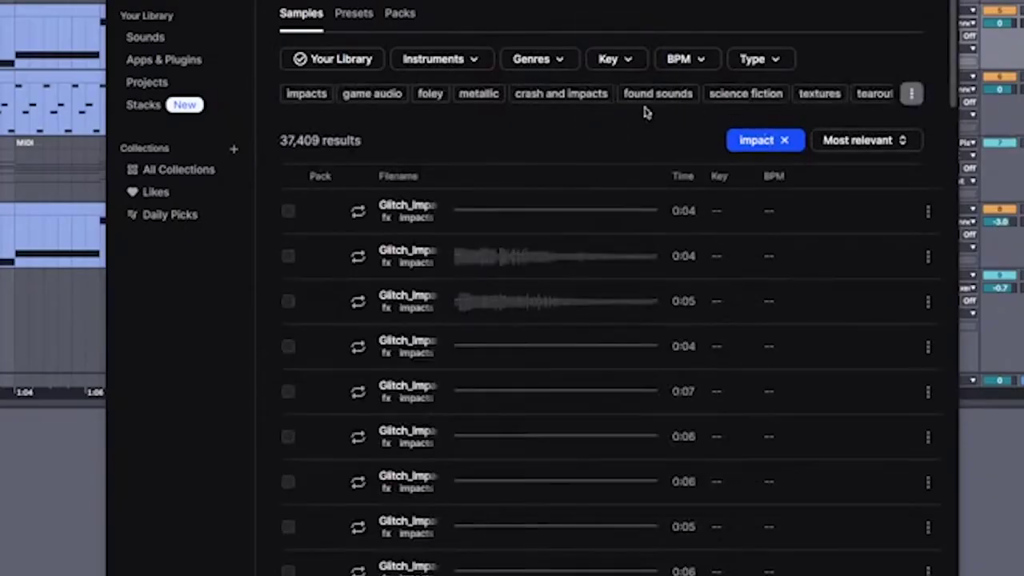
# - In the sample library, filter the impact samples by the key F minor and preview a result at a lower playback volume
pyautogui.click(618, 60)
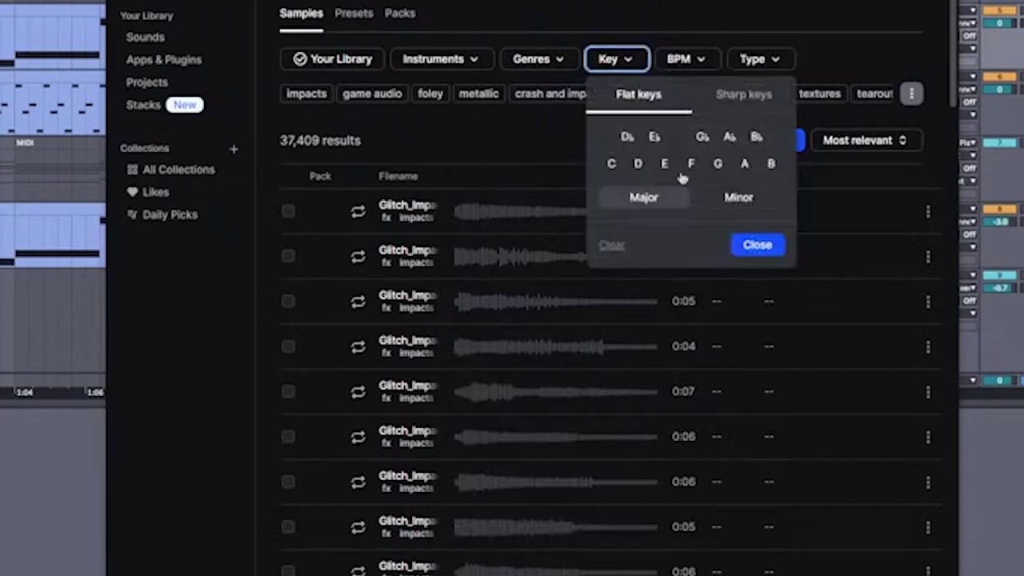
pyautogui.click(737, 198)
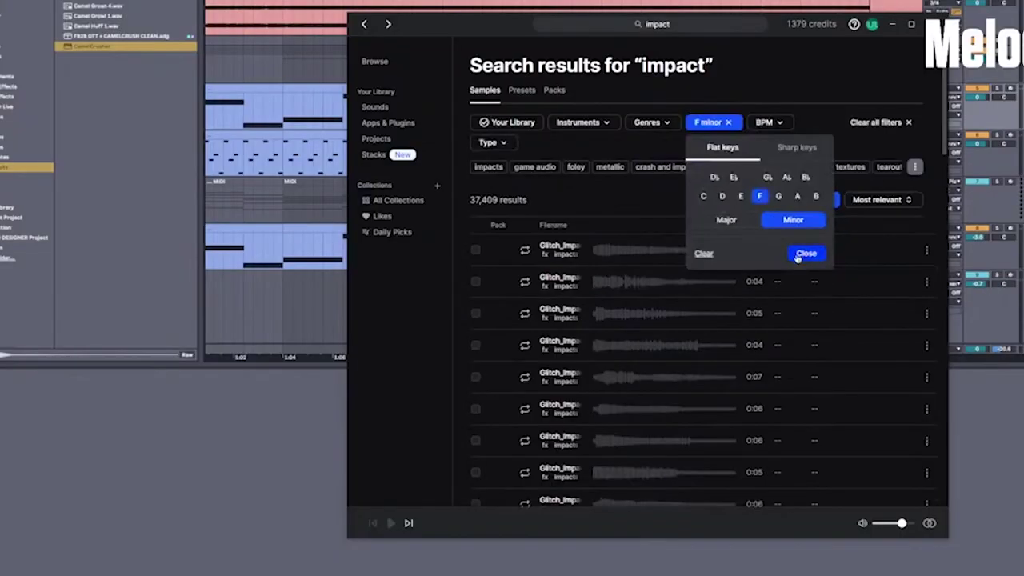
pyautogui.click(757, 245)
pyautogui.click(527, 253)
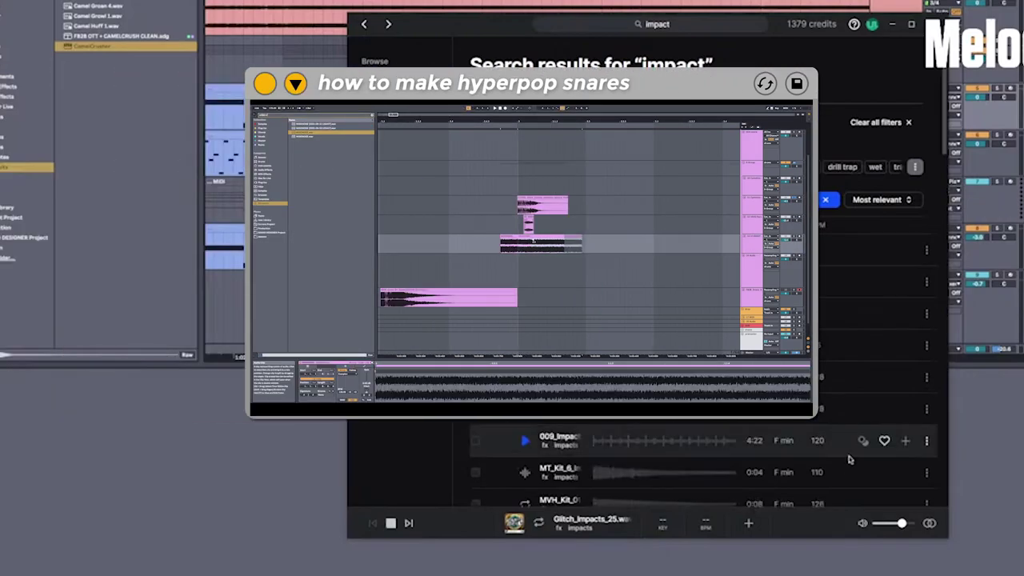
pyautogui.moveTo(902, 523); pyautogui.dragTo(886, 524)
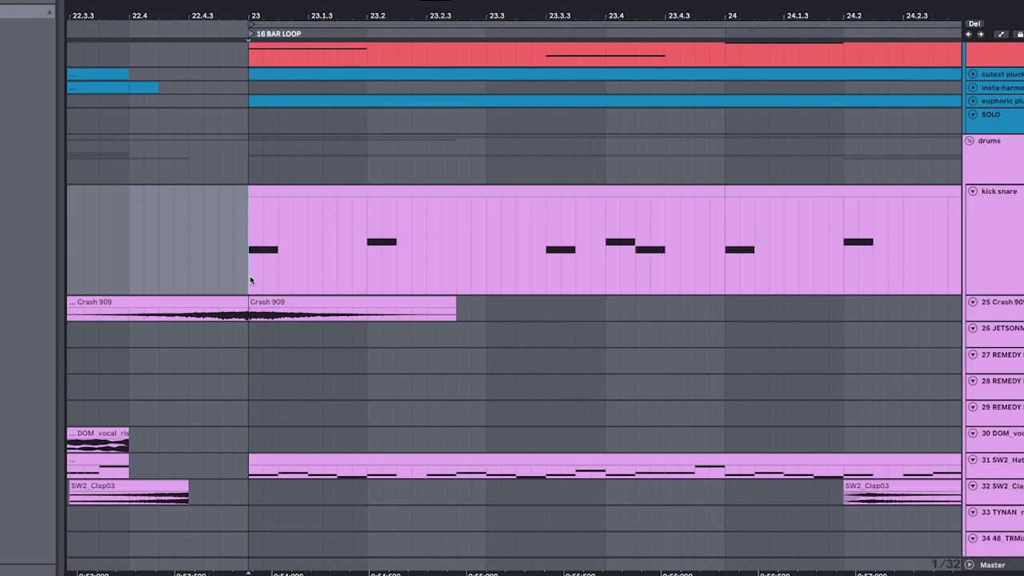
# - Select the kick snare track and highlight its drum pattern up to bar 25 in the 16 BAR LOOP section
pyautogui.moveTo(250, 275); pyautogui.dragTo(574, 271)
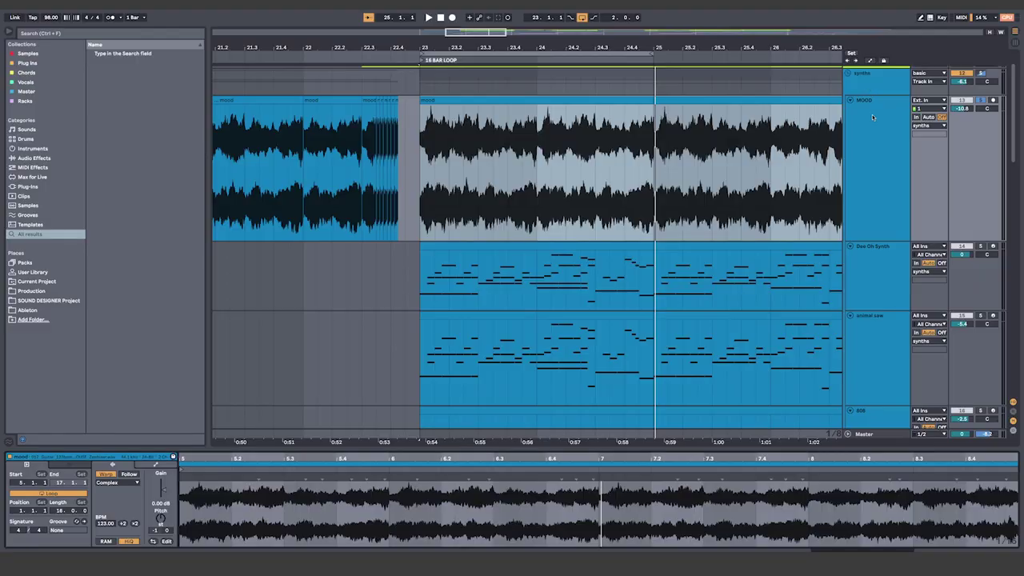
pyautogui.click(878, 161)
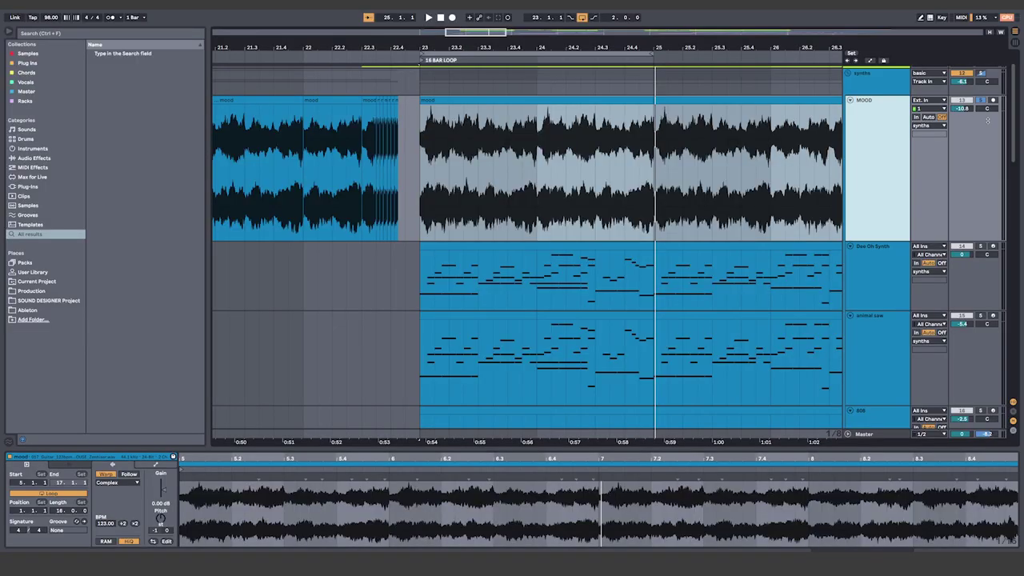
pyautogui.scroll(-5, 526, 248)
pyautogui.scroll(-5, 876, 234)
pyautogui.click(895, 187)
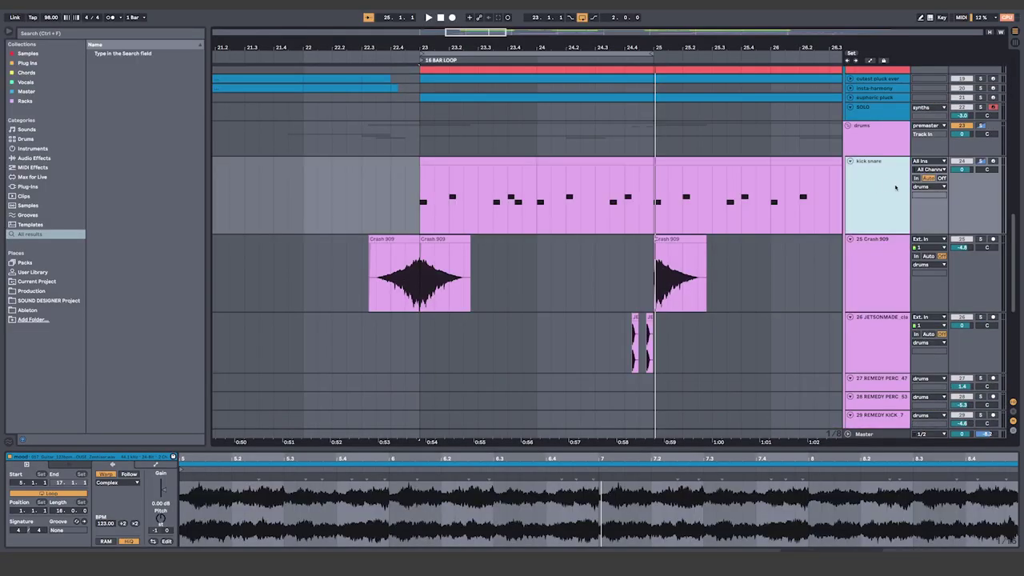
pyautogui.click(406, 194)
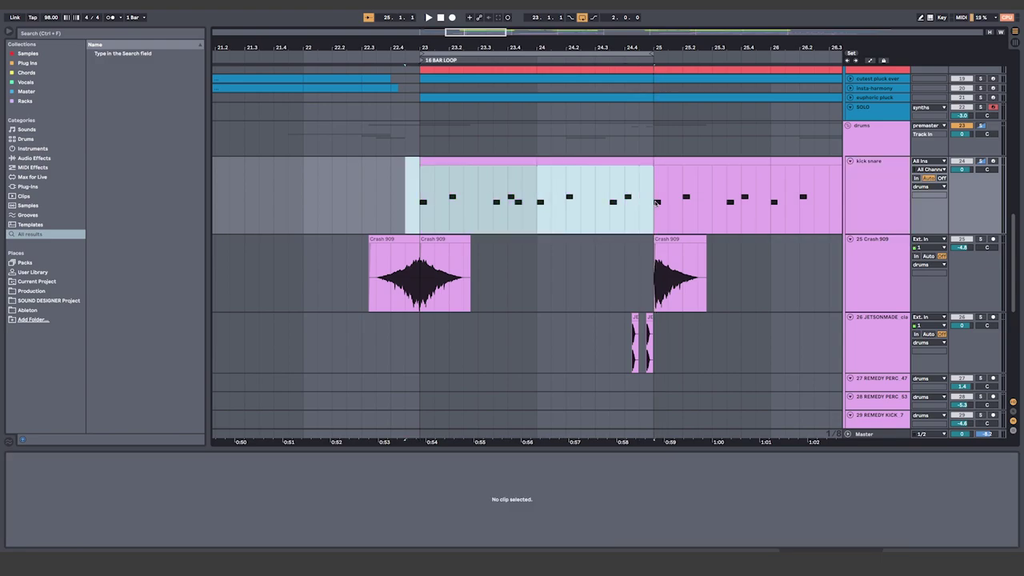
pyautogui.moveTo(656, 203); pyautogui.dragTo(666, 204)
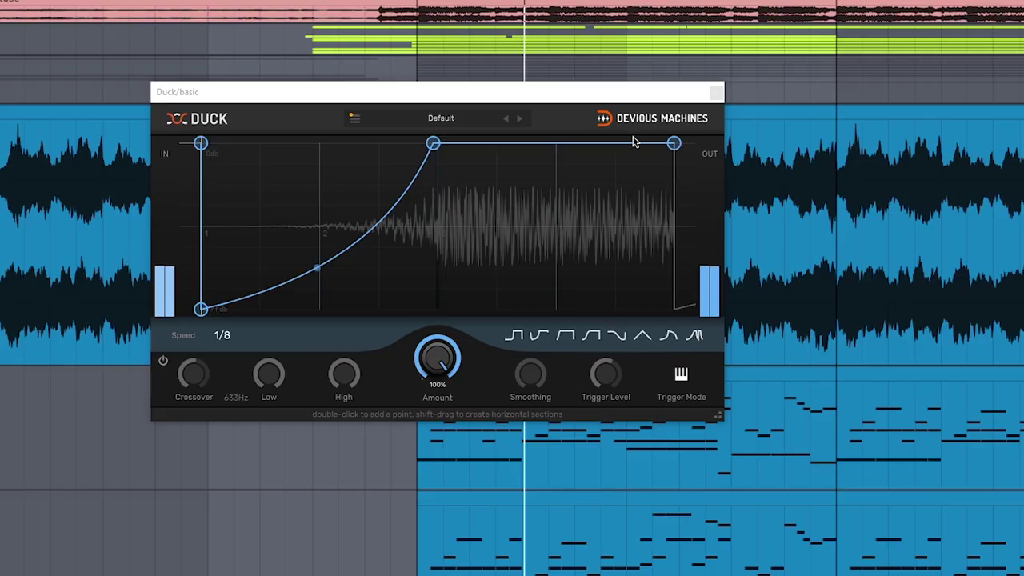
# - Move the Duck plugin window aside and close it
pyautogui.moveTo(505, 86); pyautogui.dragTo(582, 112)
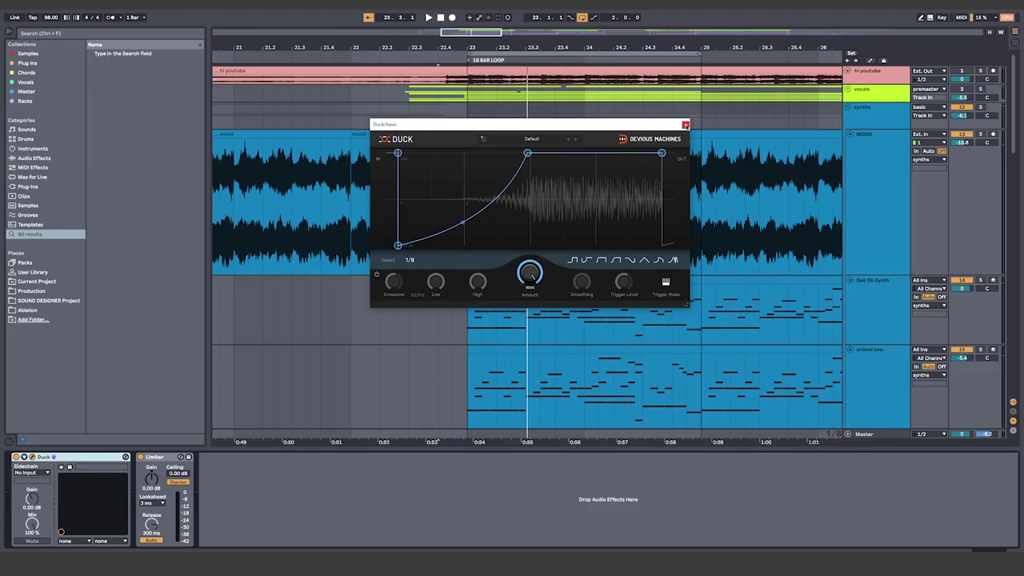
pyautogui.click(686, 125)
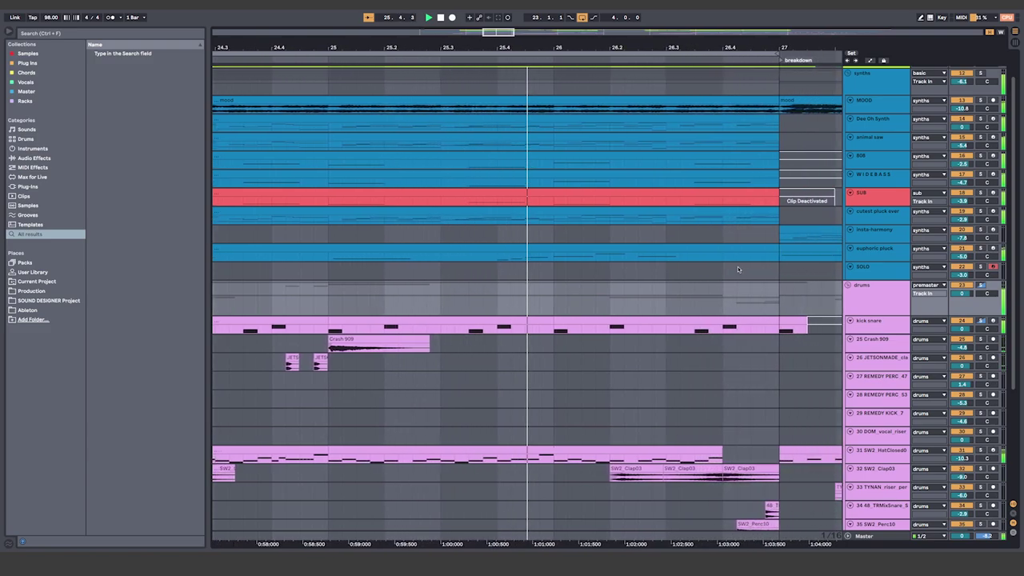
pyautogui.scroll(1, 737, 269)
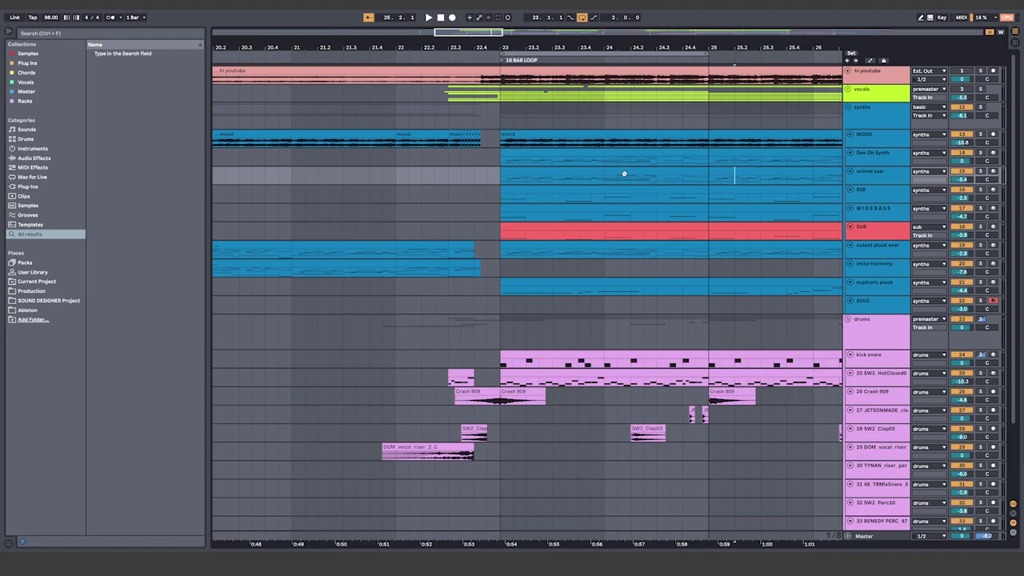
# - Survey the arrangement sections from the 16 BAR LOOP through to the solo section
pyautogui.hscroll(-3, 642, 166)
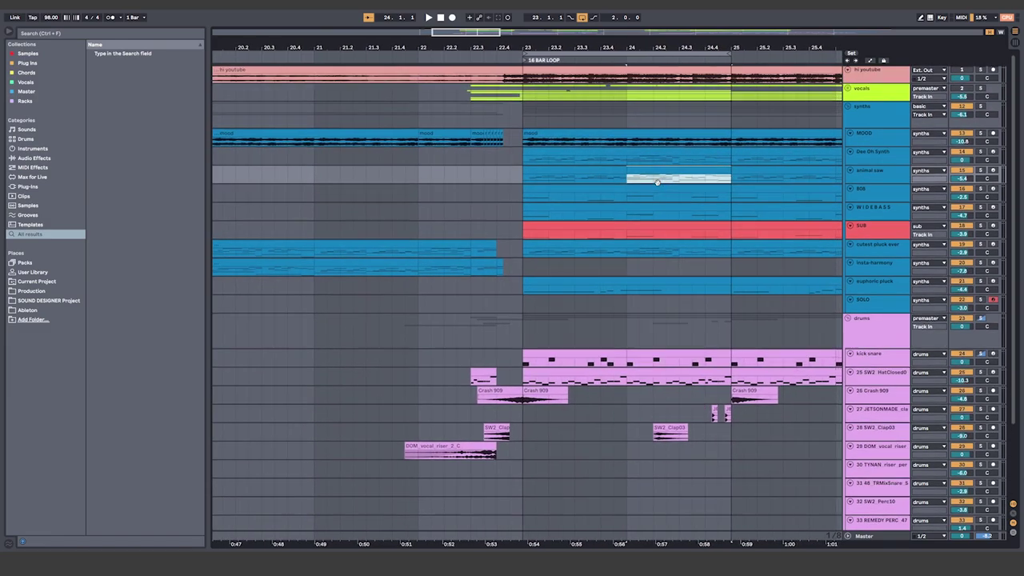
pyautogui.hscroll(3, 686, 155)
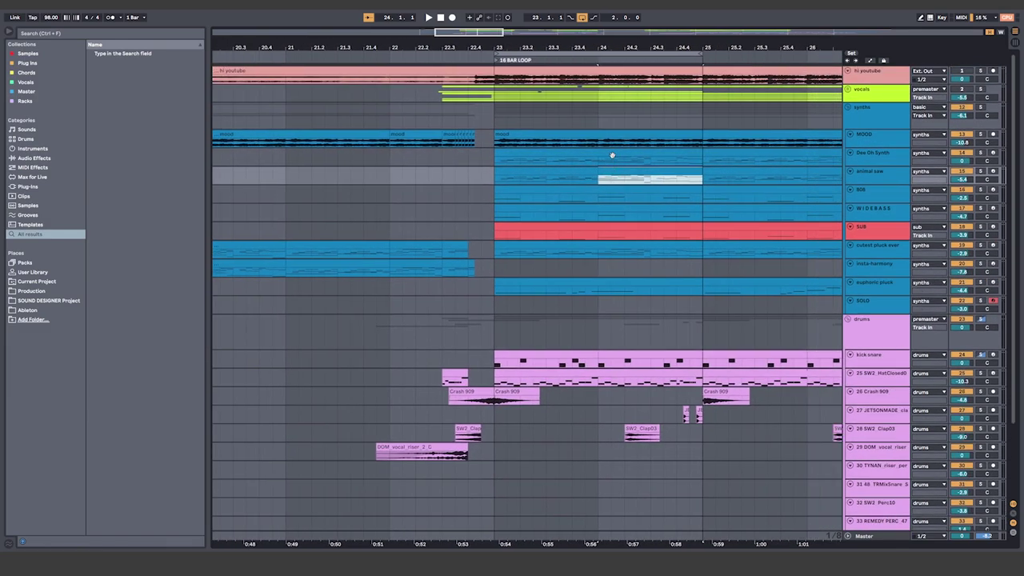
pyautogui.click(605, 123)
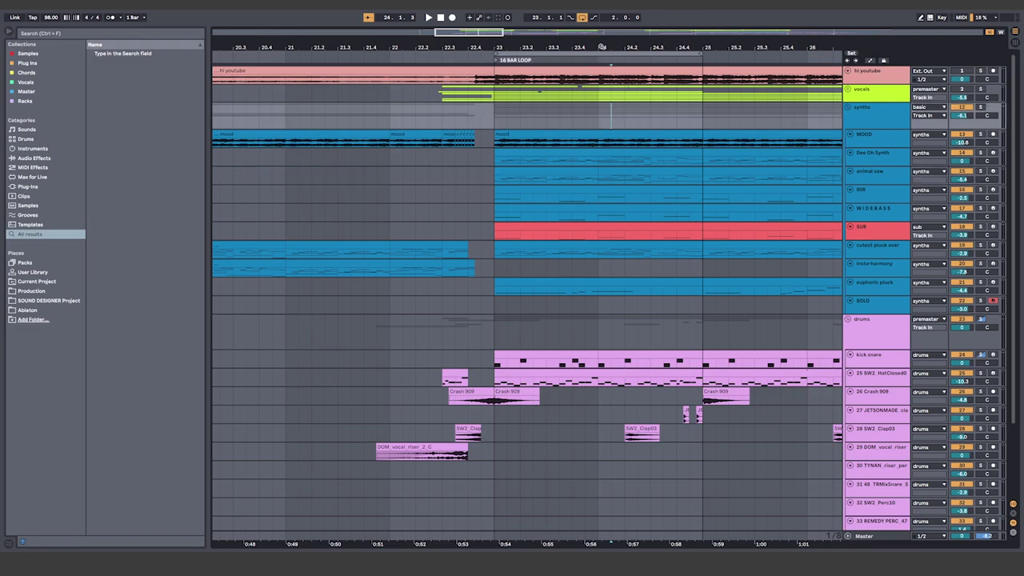
pyautogui.moveTo(601, 47); pyautogui.dragTo(600, 23)
pyautogui.hscroll(5, 689, 92)
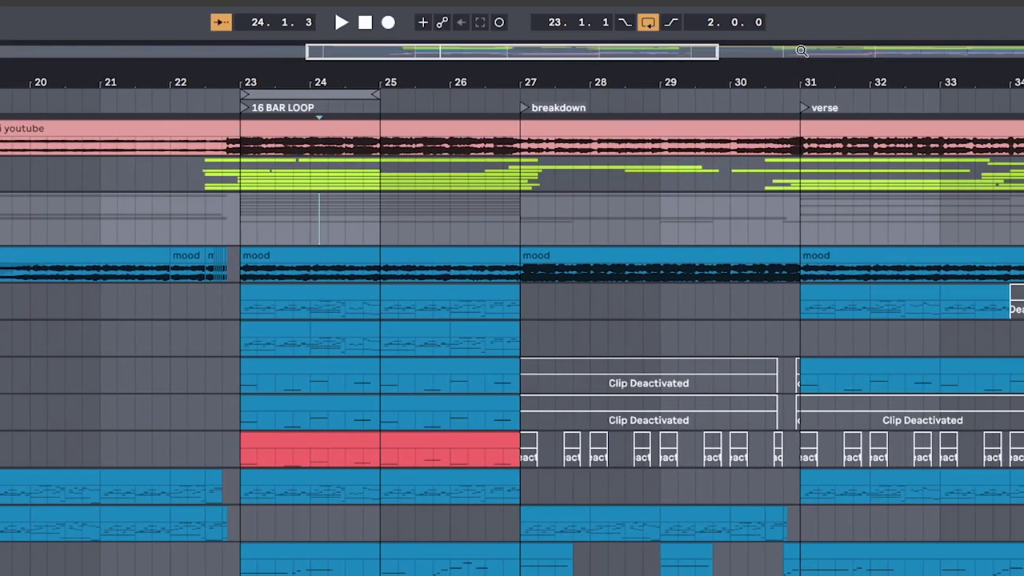
pyautogui.moveTo(801, 51); pyautogui.dragTo(280, 149)
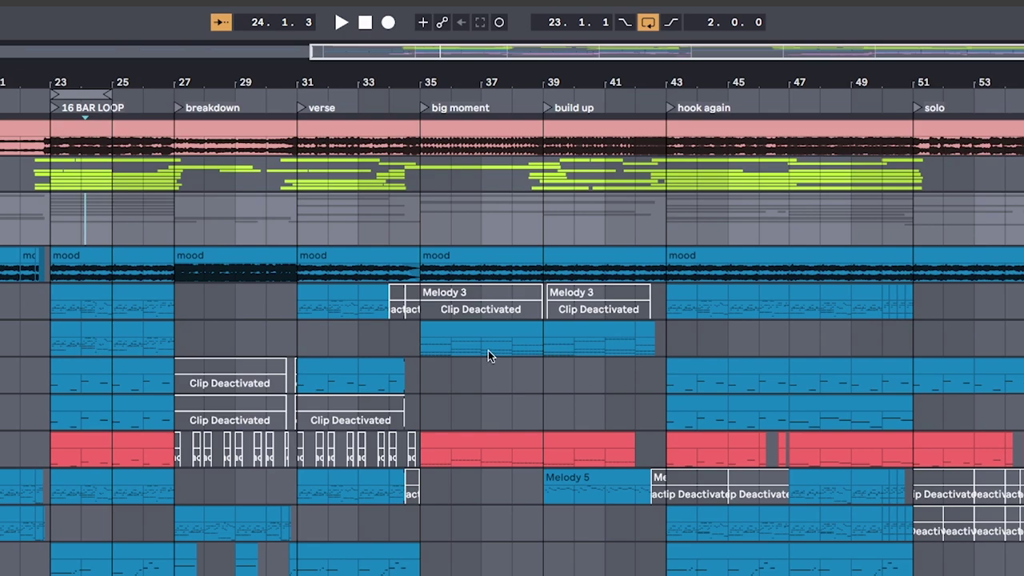
# - Highlight bars 23 to 25 of the 16 BAR LOOP section from the synths group down to the insta-harmony track
pyautogui.moveTo(124, 505); pyautogui.dragTo(124, 505)
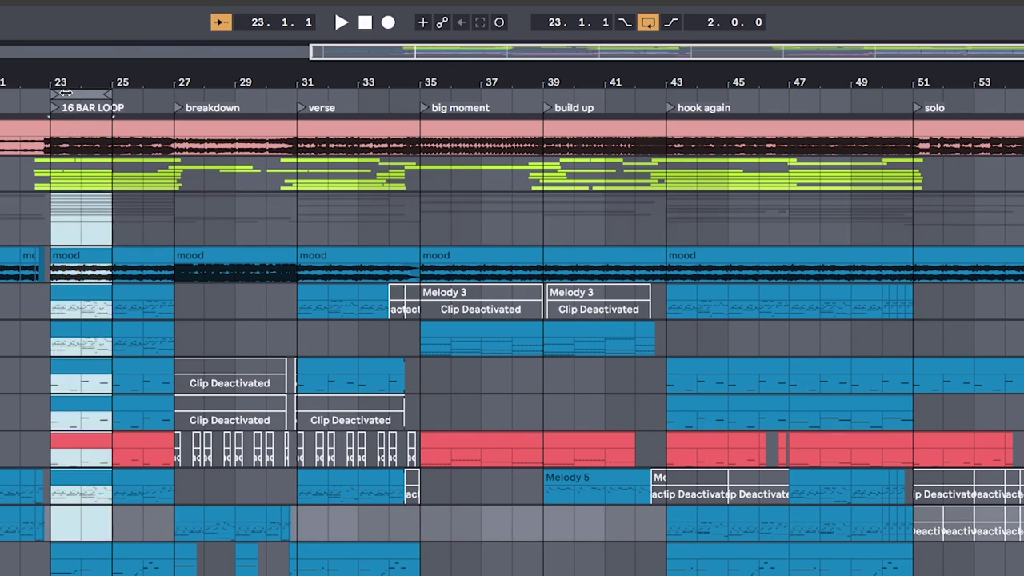
pyautogui.moveTo(67, 83); pyautogui.dragTo(689, 434)
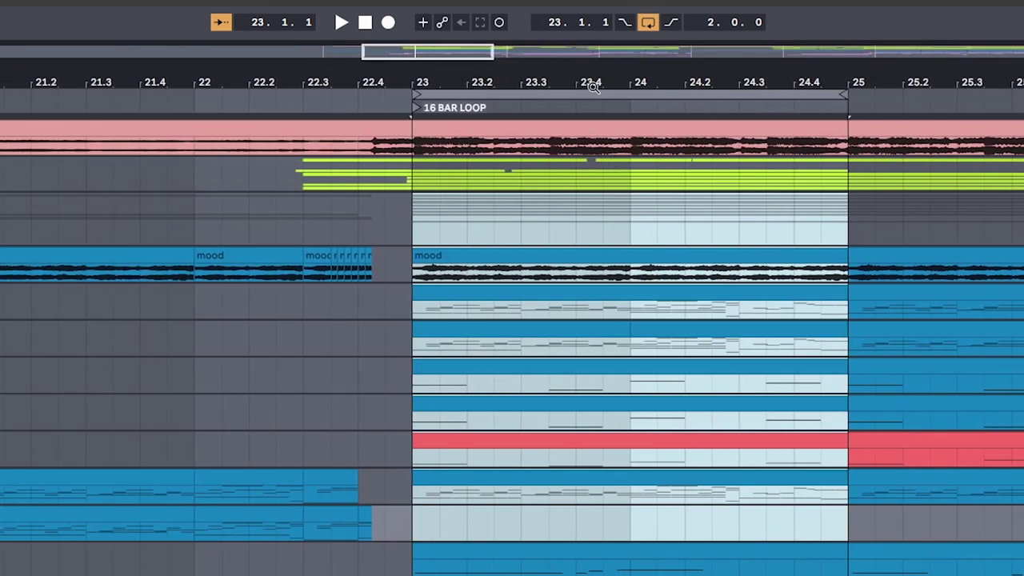
pyautogui.moveTo(593, 87); pyautogui.dragTo(602, 160)
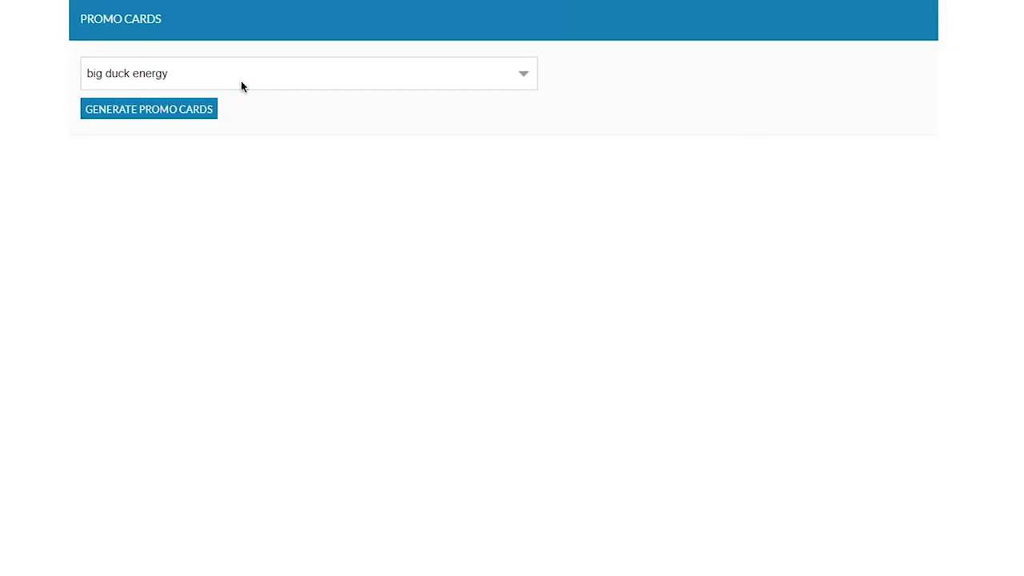
# - On the DistroKid promo cards page, generate cards for "big duck energy" and browse the designs
pyautogui.click(151, 112)
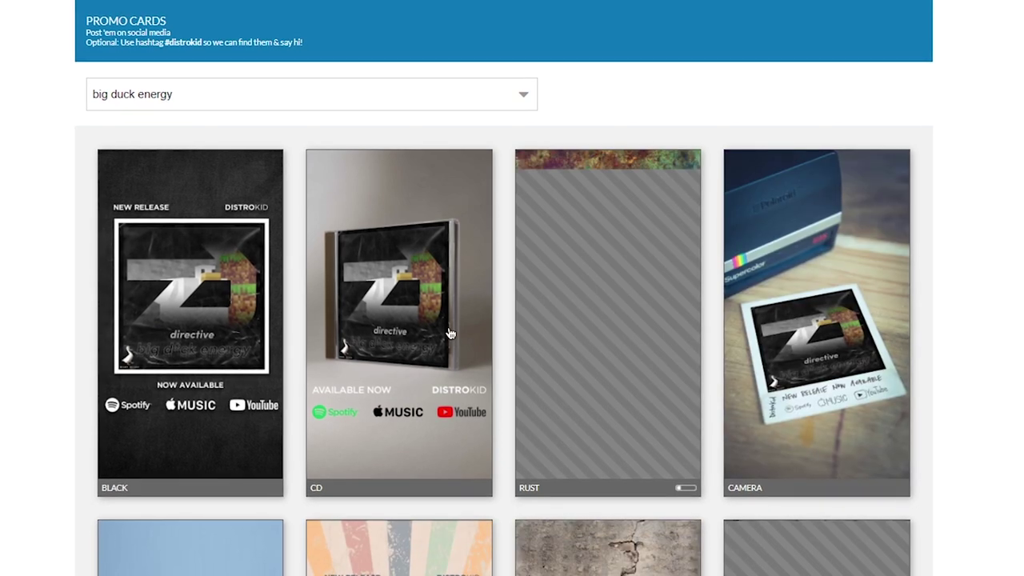
pyautogui.scroll(-5, 450, 334)
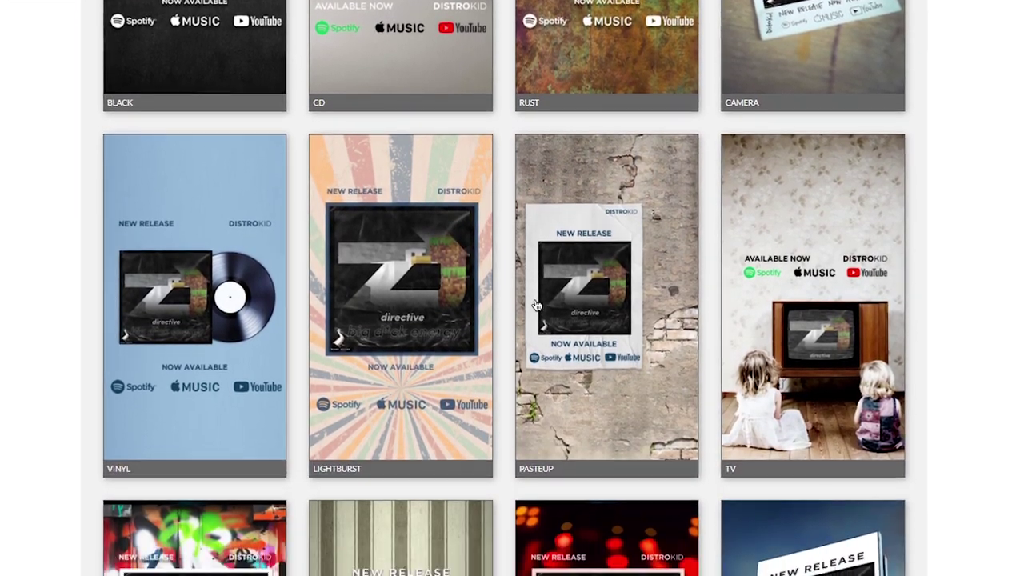
pyautogui.scroll(-9, 536, 305)
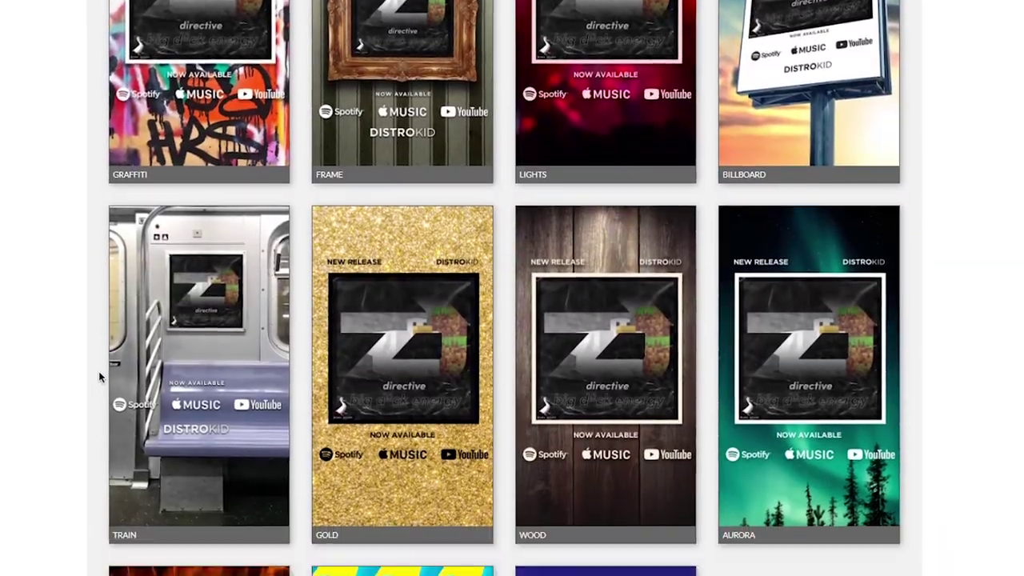
pyautogui.scroll(-1, 504, 310)
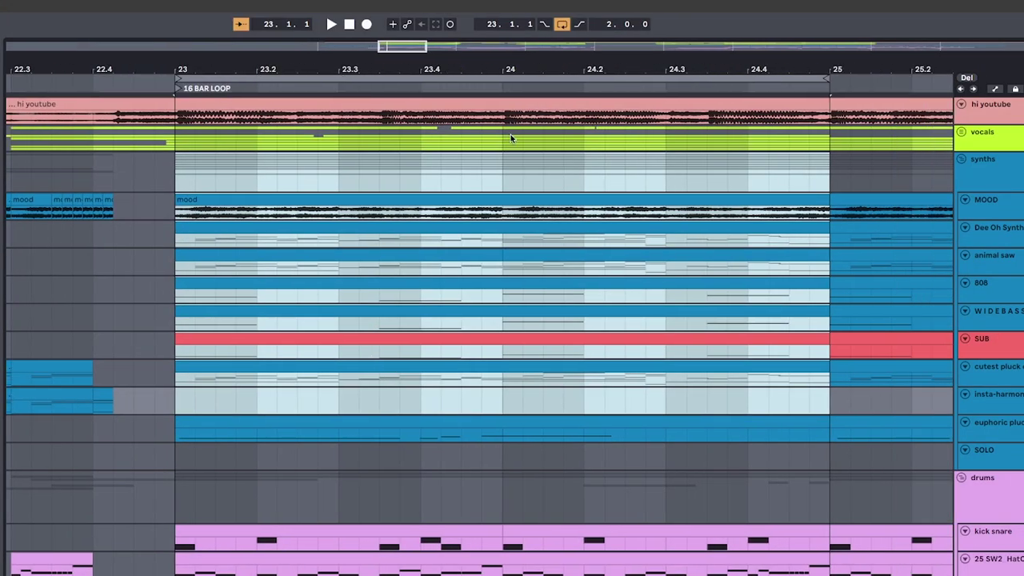
# - In the Ableton Live arrangement, highlight the upper synth clips from bar 23 and extend the loop to four bars, ending at bar 27
pyautogui.click(538, 212)
pyautogui.click(523, 244)
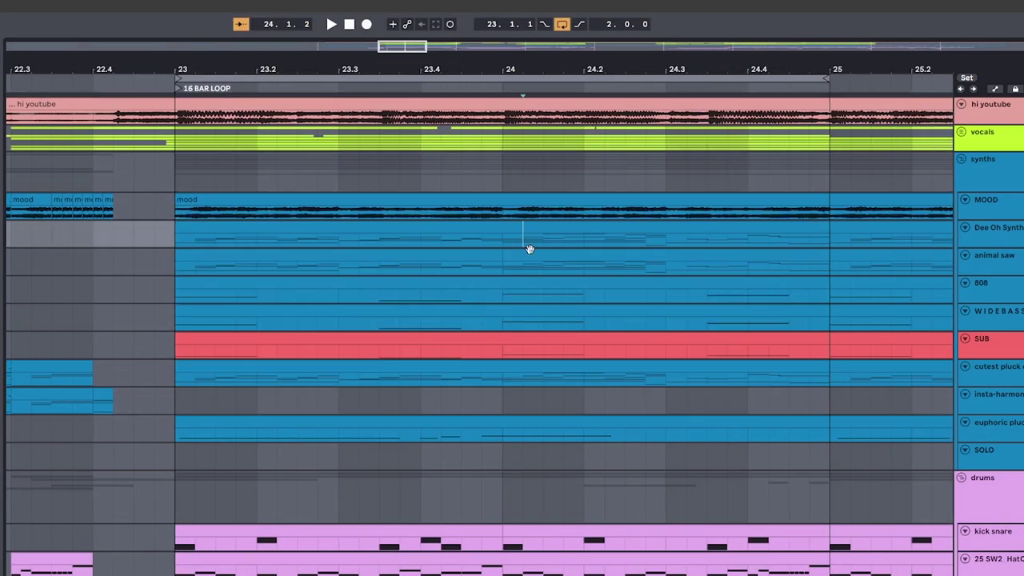
pyautogui.moveTo(684, 65); pyautogui.dragTo(685, 61)
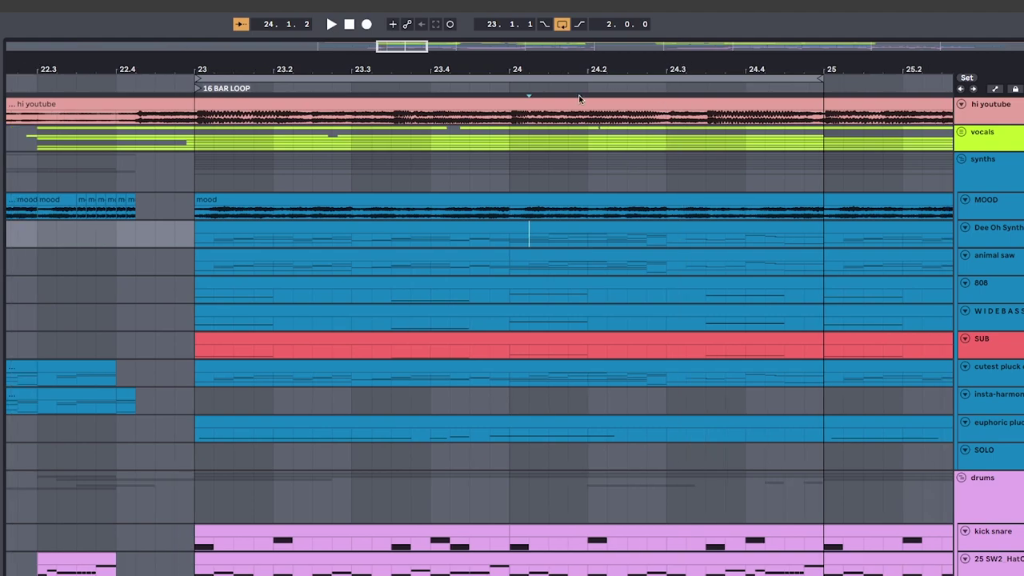
pyautogui.moveTo(192, 177); pyautogui.dragTo(785, 280)
pyautogui.moveTo(759, 64)
pyautogui.mouseDown()
pyautogui.moveTo(728, 50)
pyautogui.moveTo(510, 40)
pyautogui.moveTo(756, 62)
pyautogui.mouseUp()
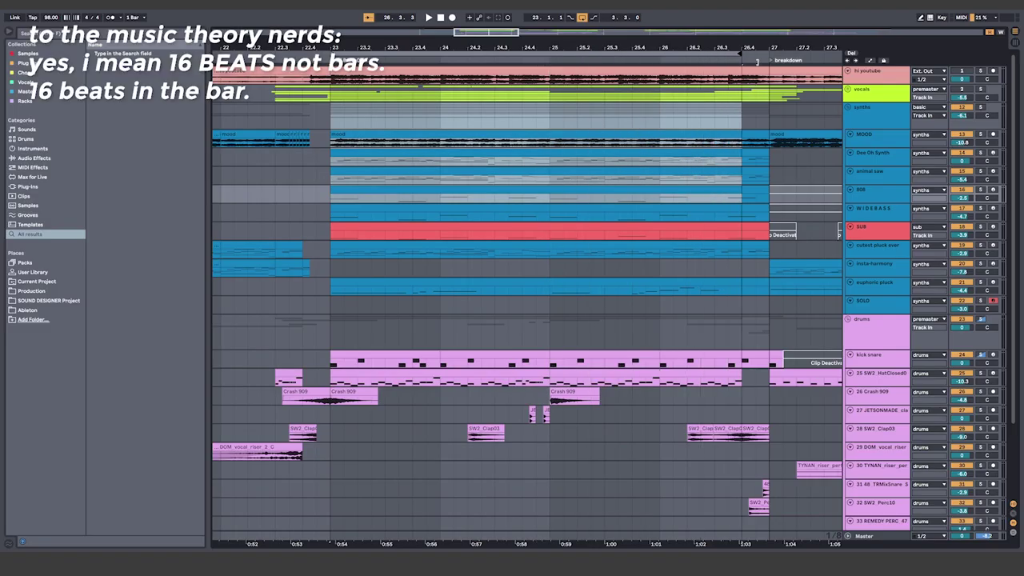
pyautogui.click(563, 213)
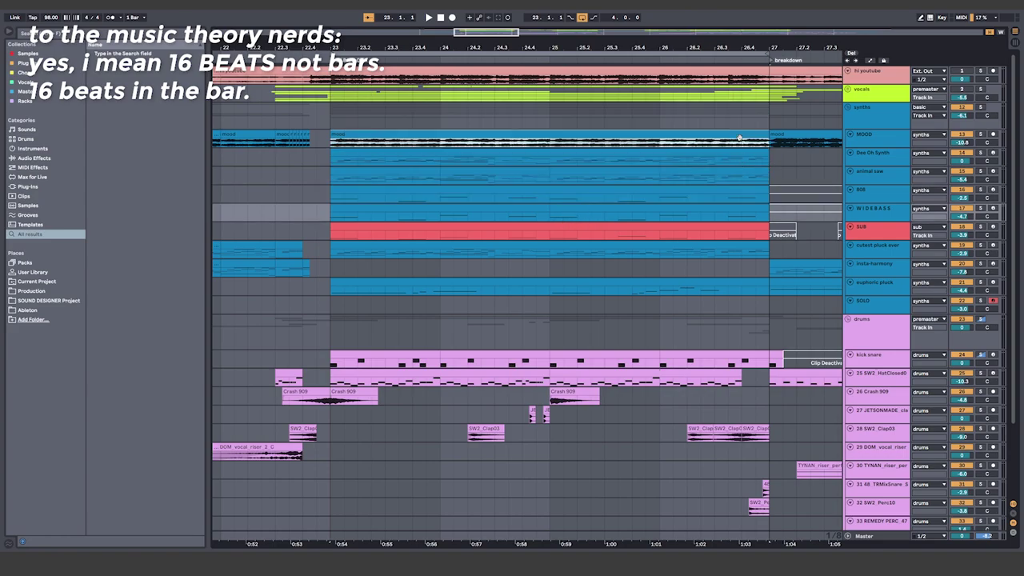
# - Highlight the last beat before the breakdown from MOOD down to the SW2_HatClosed track and expand the Dee Oh Synth track
pyautogui.moveTo(771, 315); pyautogui.dragTo(769, 378)
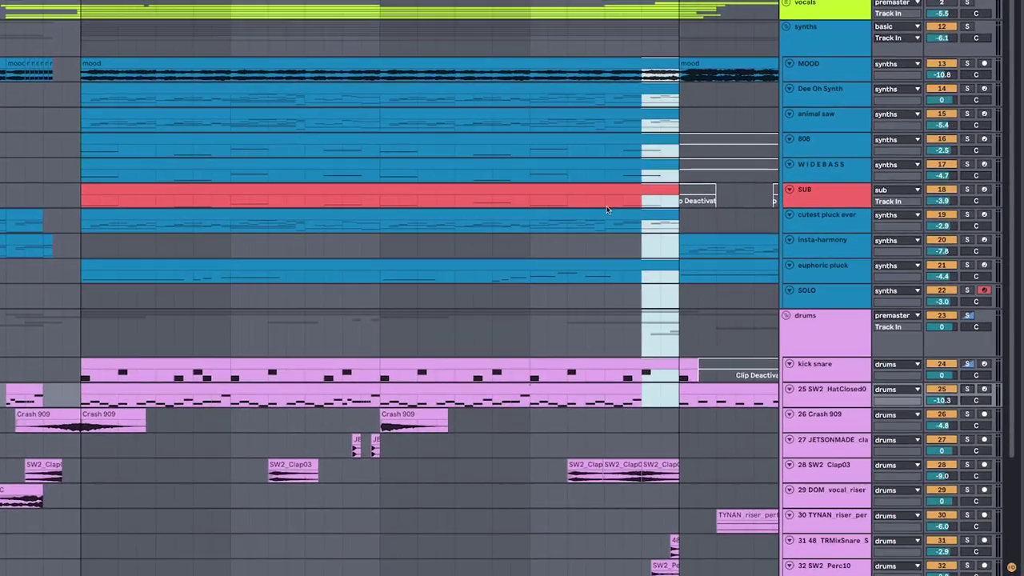
pyautogui.click(714, 246)
pyautogui.scroll(2, 753, 164)
pyautogui.scroll(4, 657, 104)
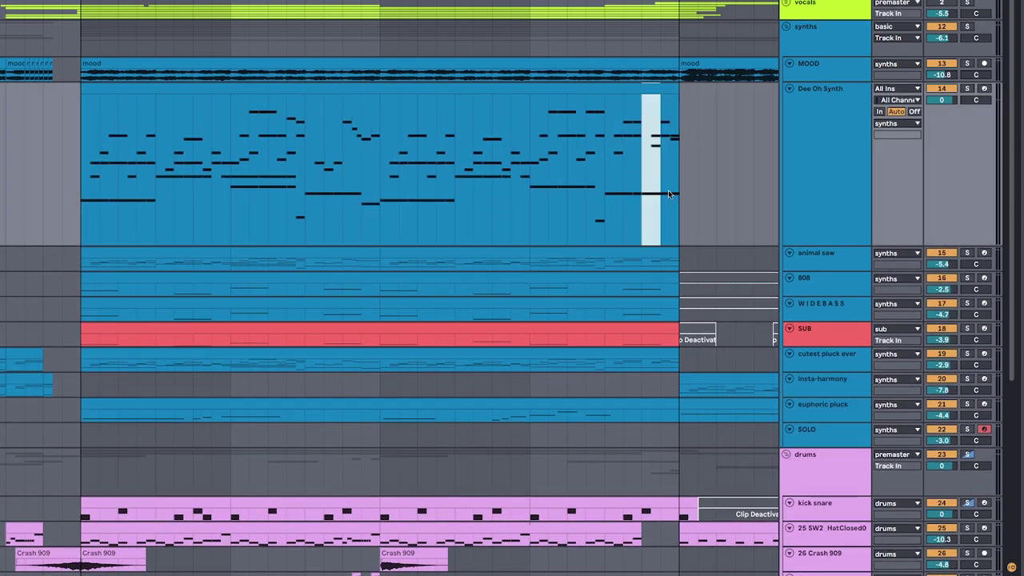
# - Play the drum fill before the breakdown from the middle of bar 26
pyautogui.scroll(-6, 683, 205)
pyautogui.hscroll(2, 684, 206)
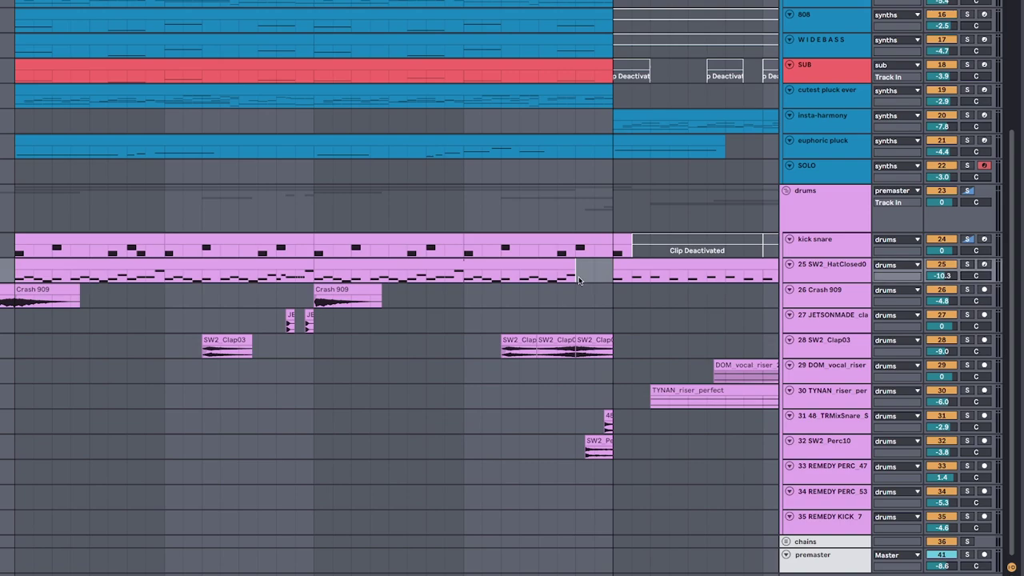
pyautogui.click(543, 377)
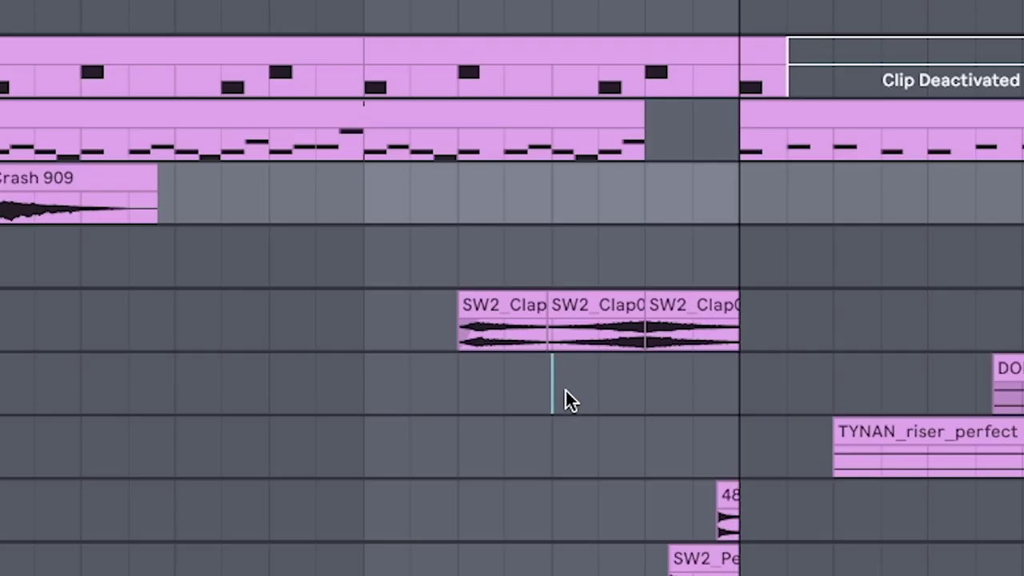
pyautogui.press('space')
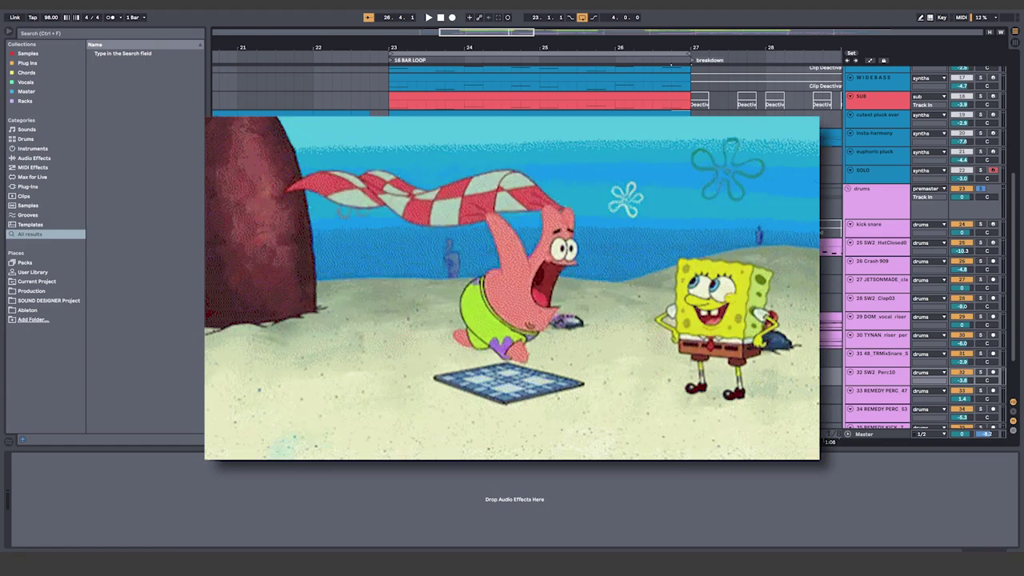
# - Select the Dee Oh Synth clip in the 16 BAR LOOP section and expand the cutest pluck ever track
pyautogui.click(450, 155)
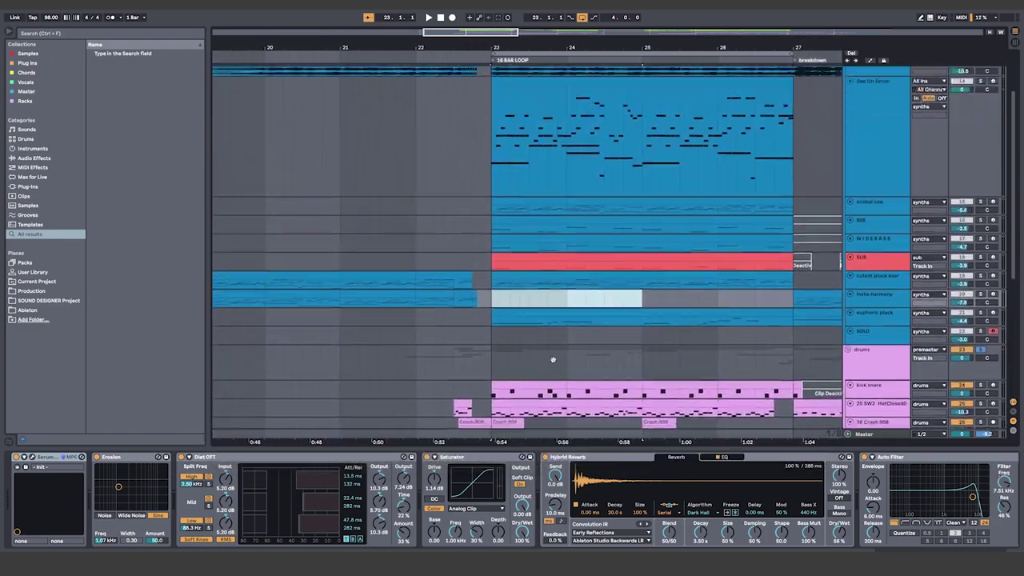
pyautogui.scroll(3, 552, 360)
pyautogui.hscroll(-2, 561, 352)
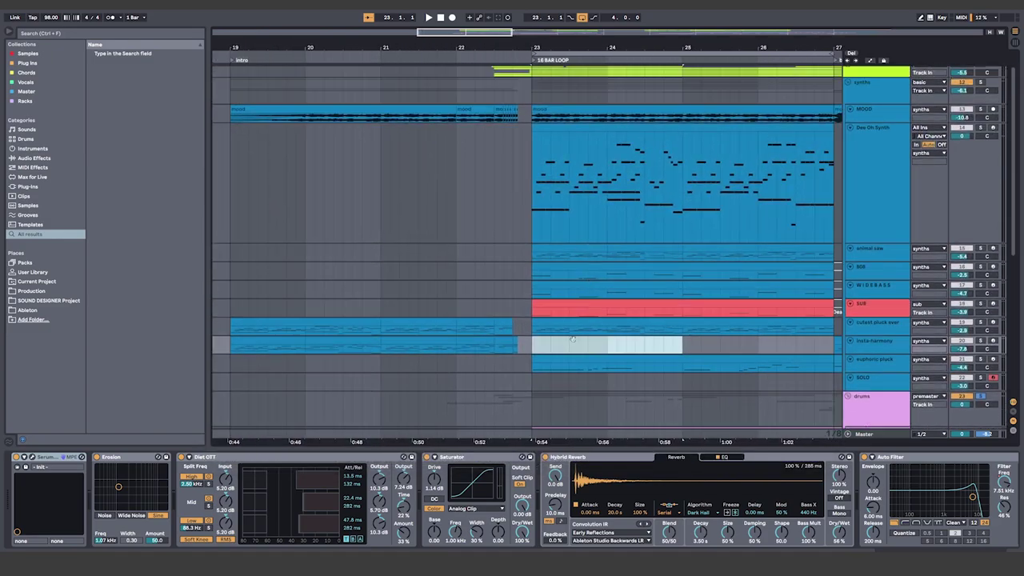
pyautogui.click(648, 129)
pyautogui.moveTo(651, 224); pyautogui.dragTo(694, 200)
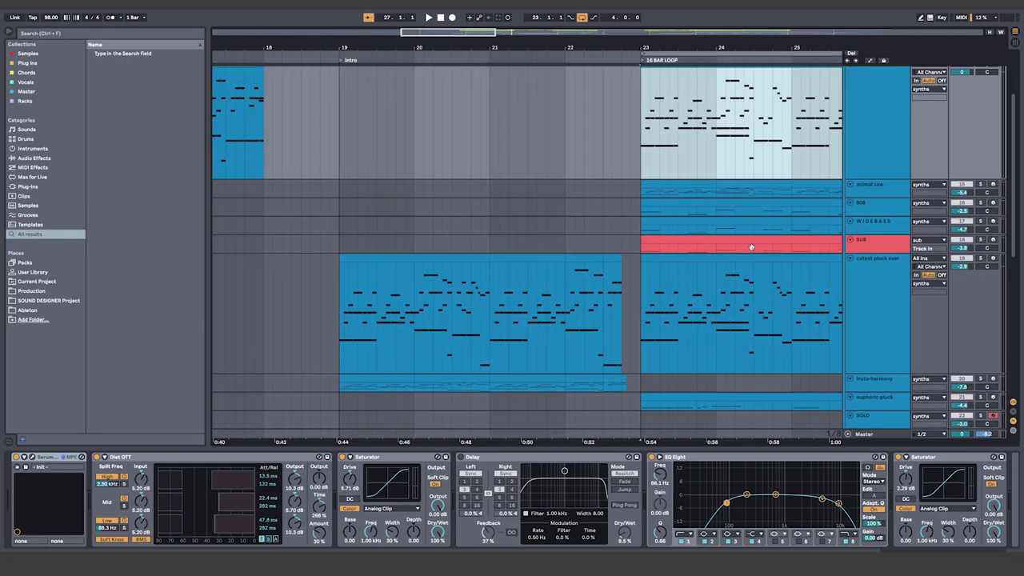
# - Solo the cutest pluck ever track and play it from the start of the intro at bar 19
pyautogui.moveTo(752, 247); pyautogui.dragTo(758, 251)
pyautogui.click(345, 337)
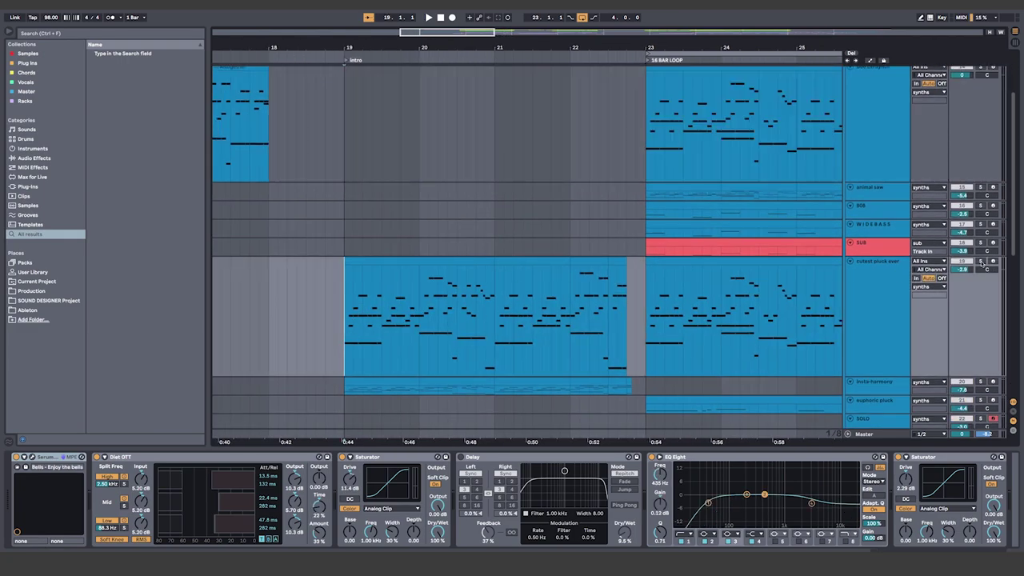
pyautogui.press('space')
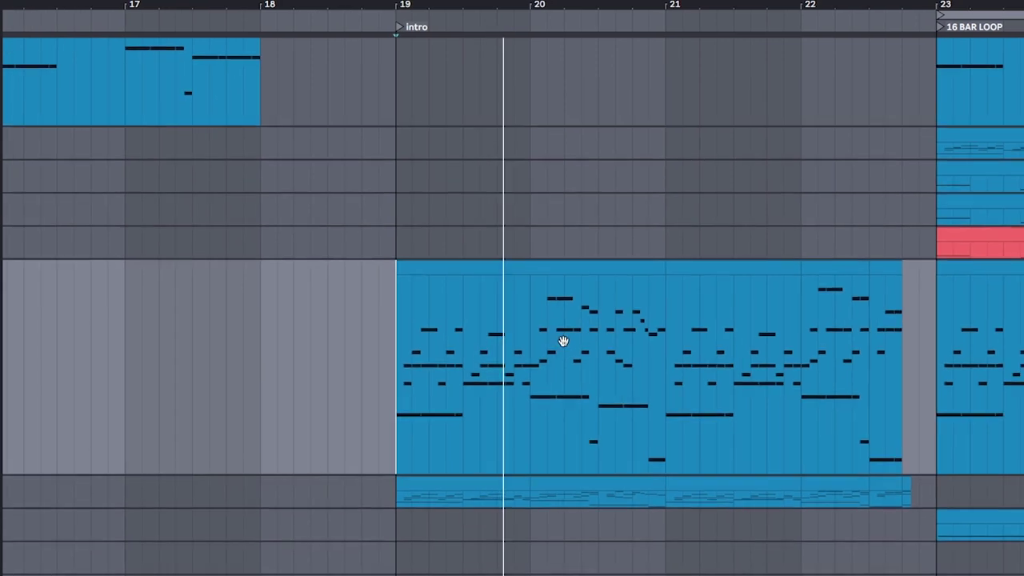
pyautogui.moveTo(564, 341); pyautogui.dragTo(573, 224)
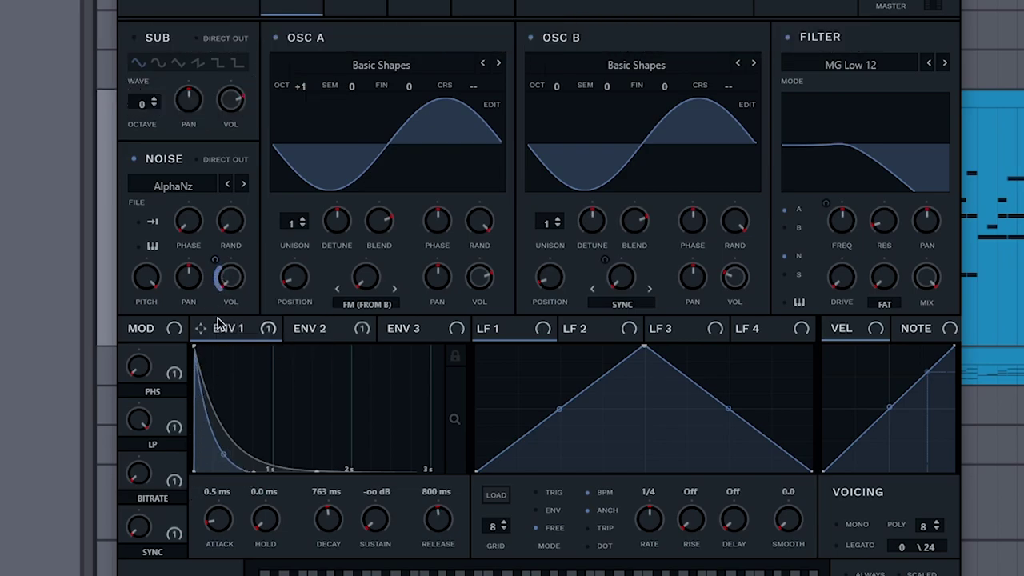
# - Inspect the modulation of the filter frequency in the cutest pluck ever synth patch
pyautogui.press('space')
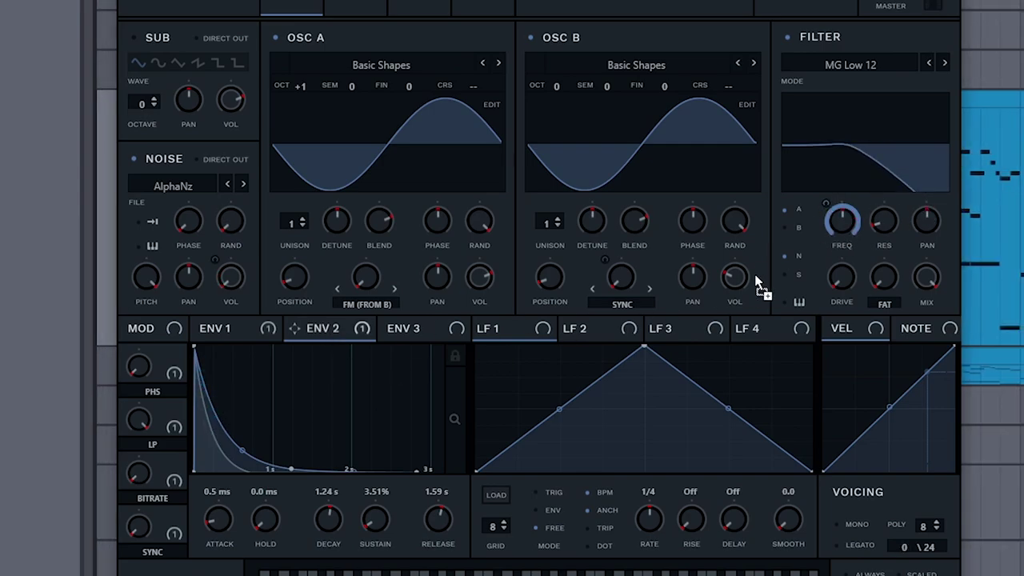
pyautogui.rightClick(839, 217)
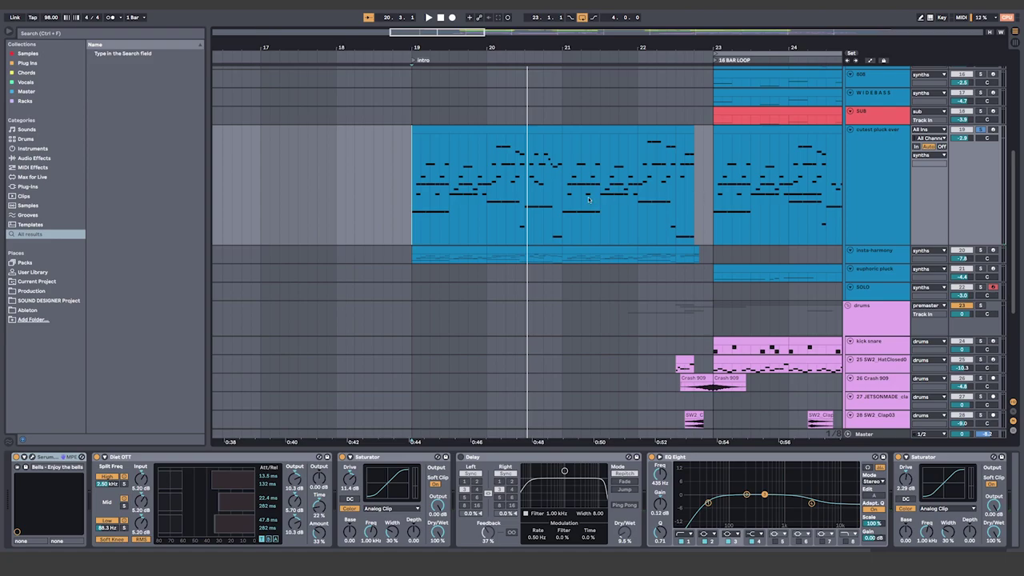
# - Select the cutest pluck ever clip in the intro and place the cursor at the start of the insta-harmony clip
pyautogui.moveTo(421, 211); pyautogui.dragTo(695, 211)
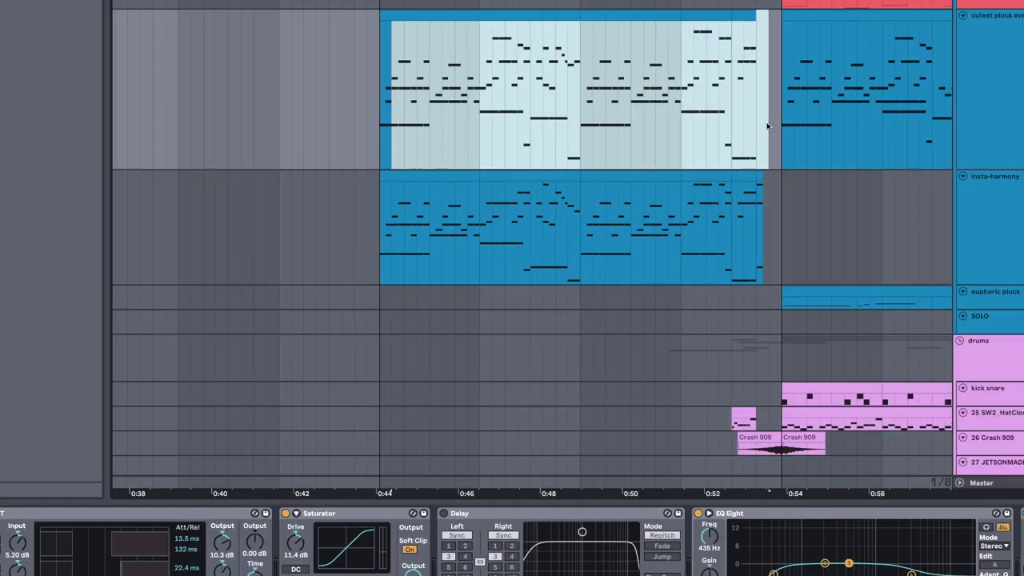
pyautogui.moveTo(693, 210); pyautogui.dragTo(410, 214)
pyautogui.moveTo(449, 15); pyautogui.dragTo(454, 166)
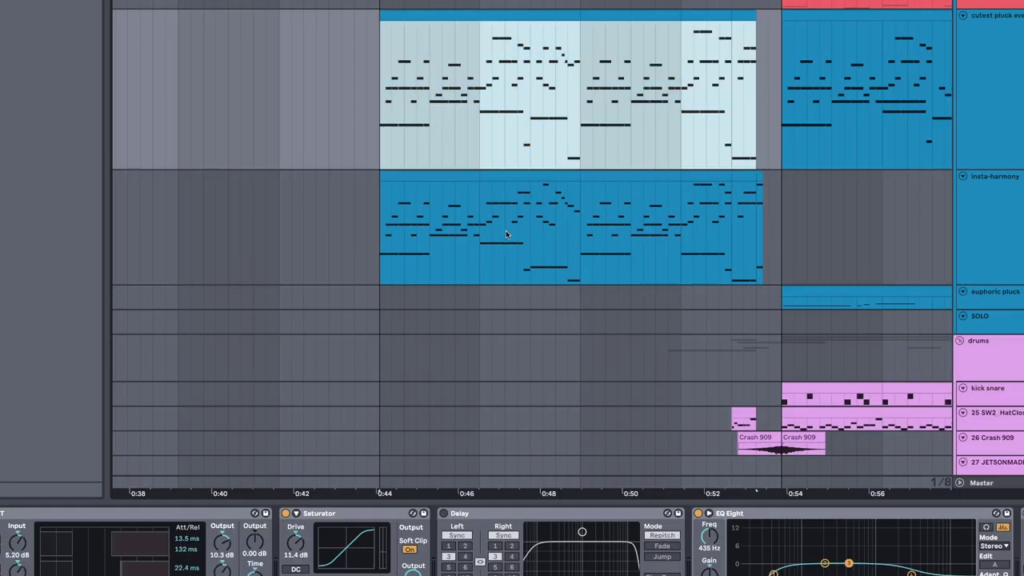
pyautogui.click(372, 216)
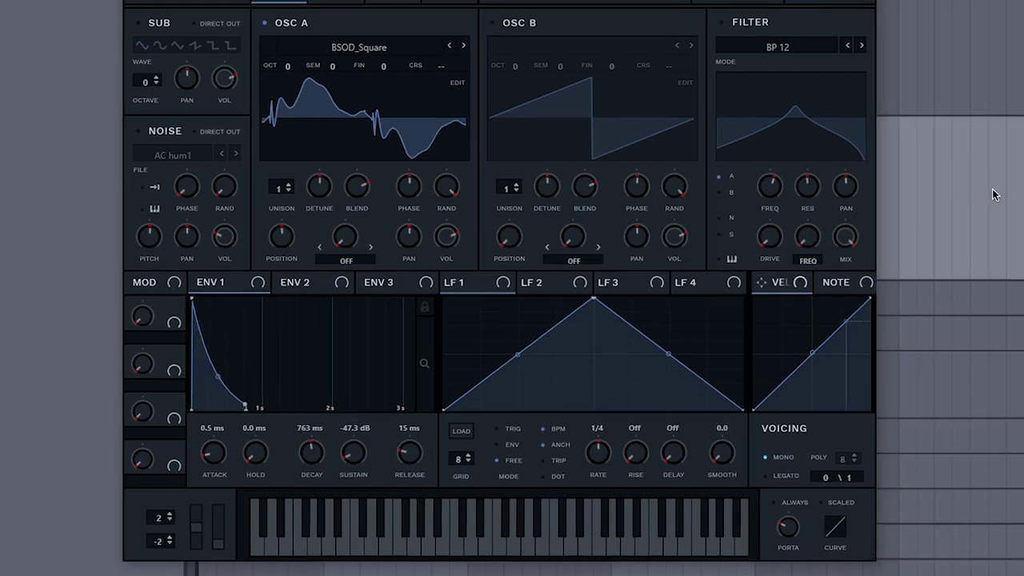
# - Toggle the BP 12 filter in the BSOD_Square synth patch
pyautogui.hscroll(2, 981, 195)
pyautogui.hscroll(-2, 981, 194)
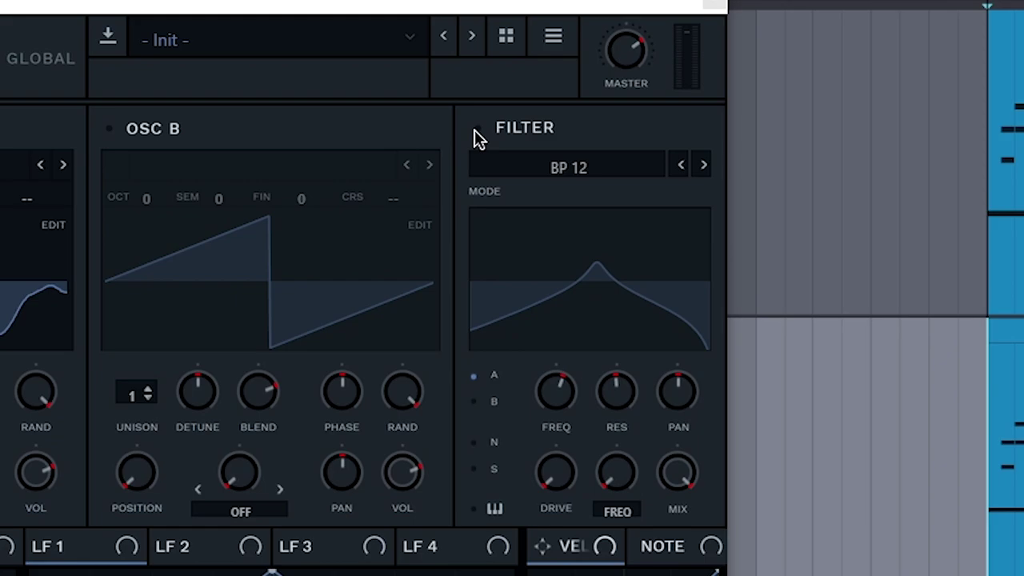
pyautogui.click(477, 129)
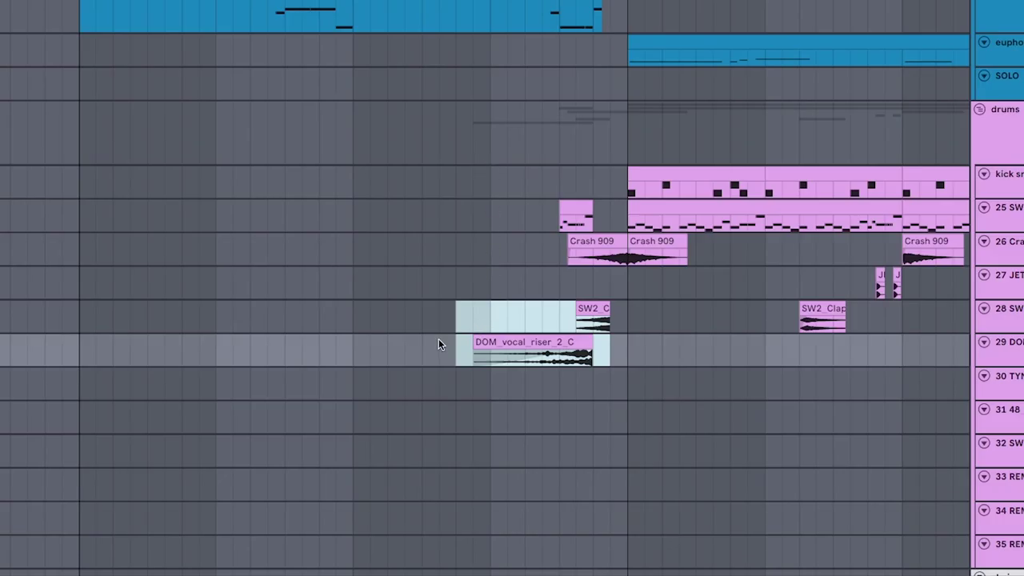
# - Select the drum fill leading into the 16 BAR LOOP and play the transition from the start of the vocal riser
pyautogui.moveTo(529, 175); pyautogui.dragTo(608, 294)
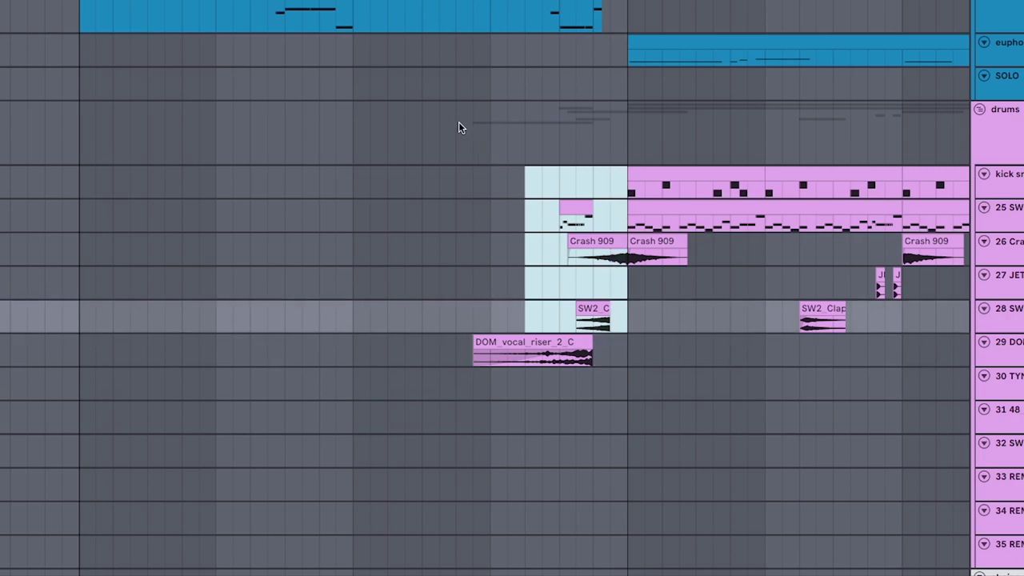
pyautogui.click(475, 120)
pyautogui.scroll(5, 496, 116)
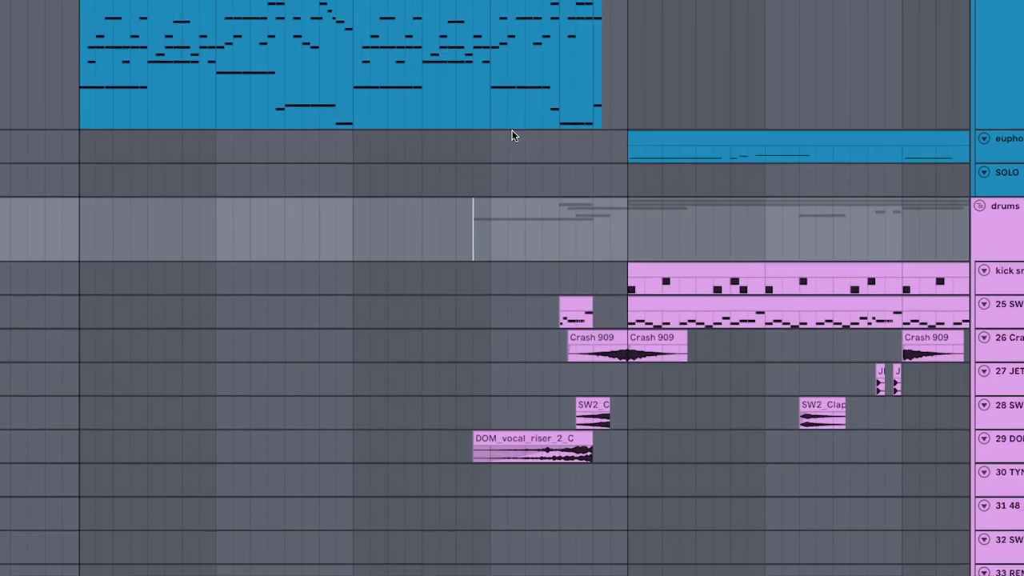
pyautogui.press('space')
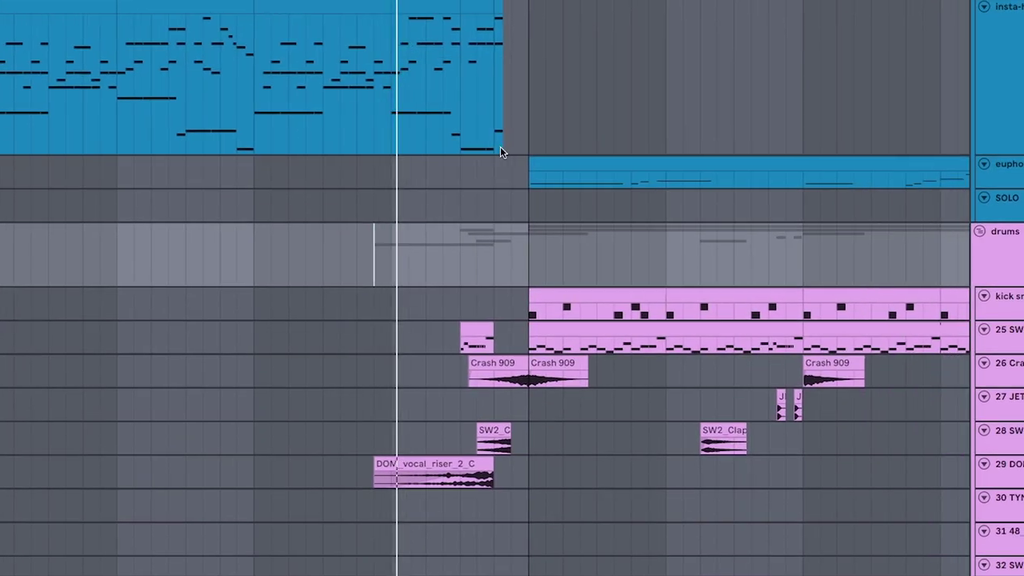
pyautogui.scroll(5, 580, 229)
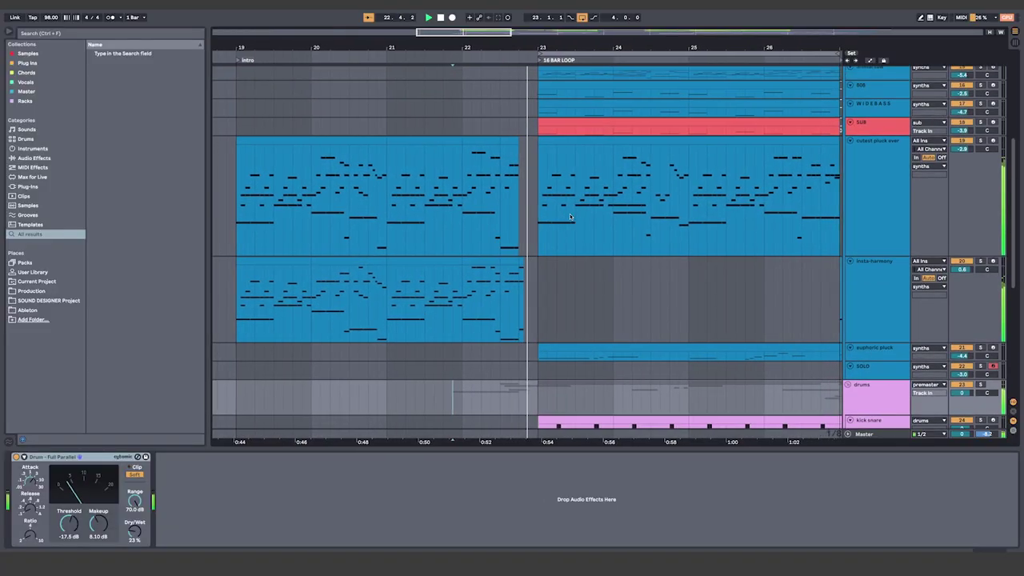
pyautogui.scroll(-5, 578, 214)
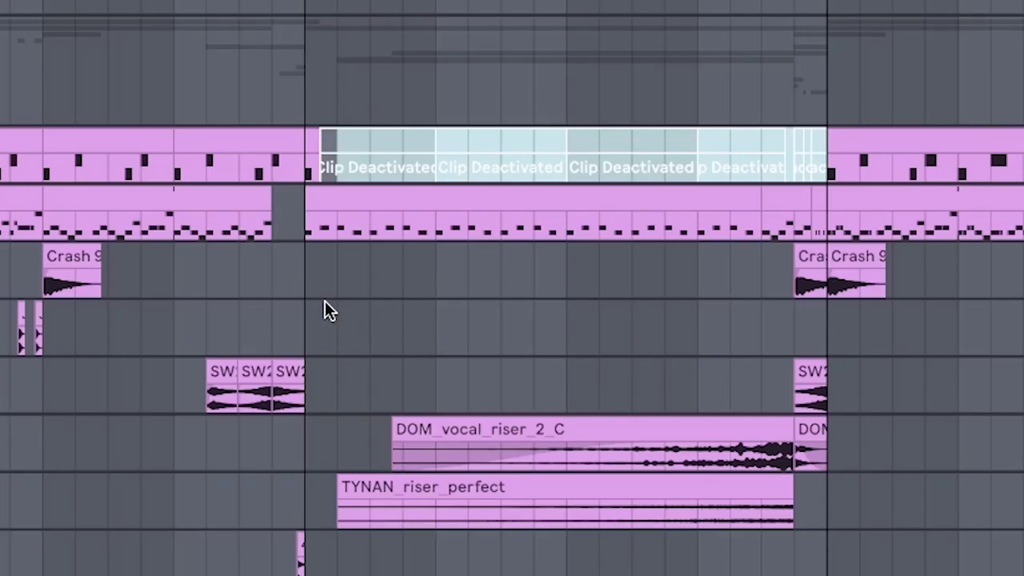
# - Select the breakdown's vocal riser and pluck area, and the verse clip on the cutest pluck ever track
pyautogui.moveTo(412, 459); pyautogui.dragTo(727, 462)
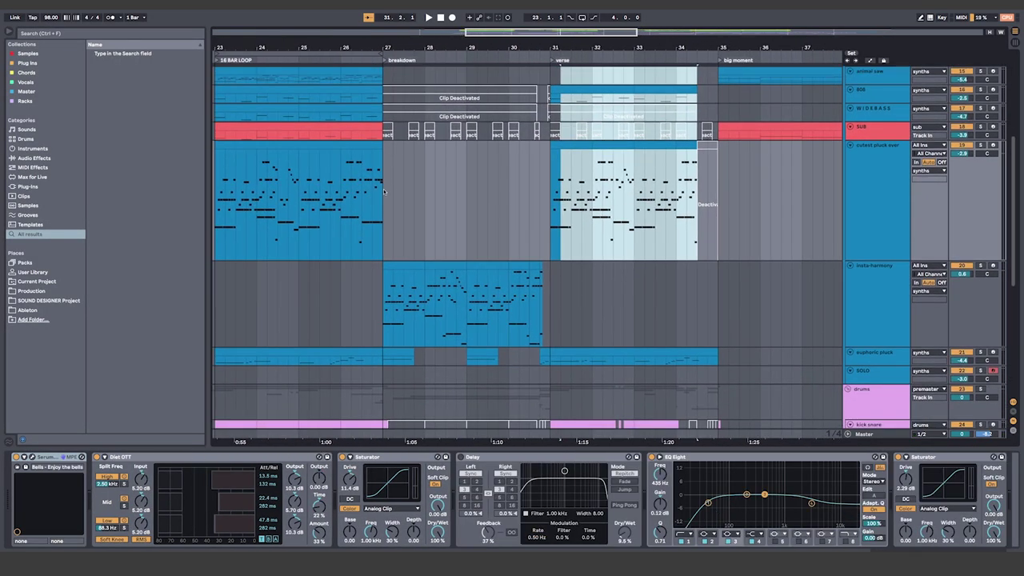
pyautogui.moveTo(384, 193); pyautogui.dragTo(549, 333)
pyautogui.moveTo(551, 210); pyautogui.dragTo(718, 225)
# - Expand the animal saw track and open its big moment chord clip to inspect the selected notes
pyautogui.scroll(-5, 614, 307)
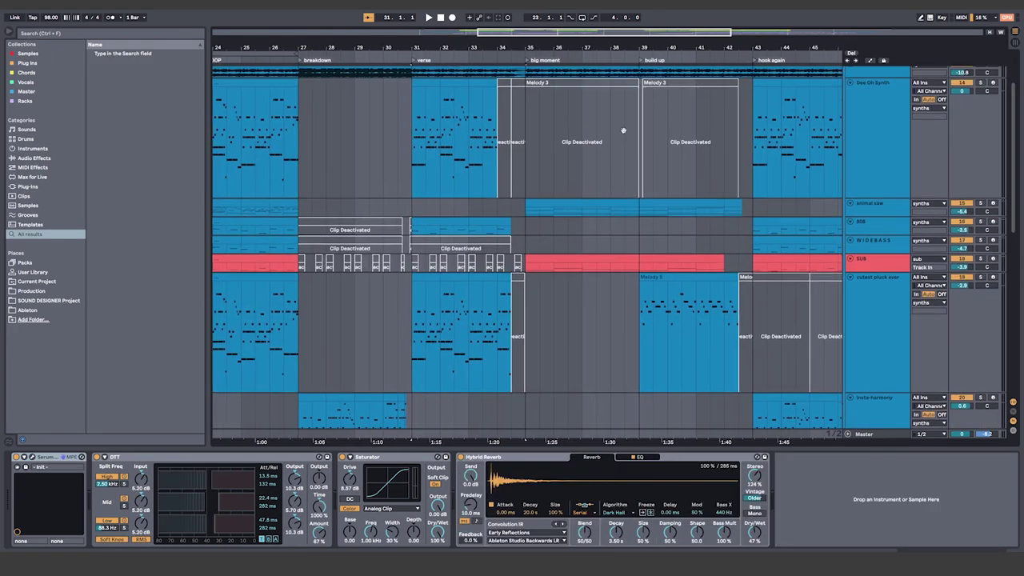
pyautogui.scroll(3, 663, 174)
pyautogui.scroll(1, 657, 155)
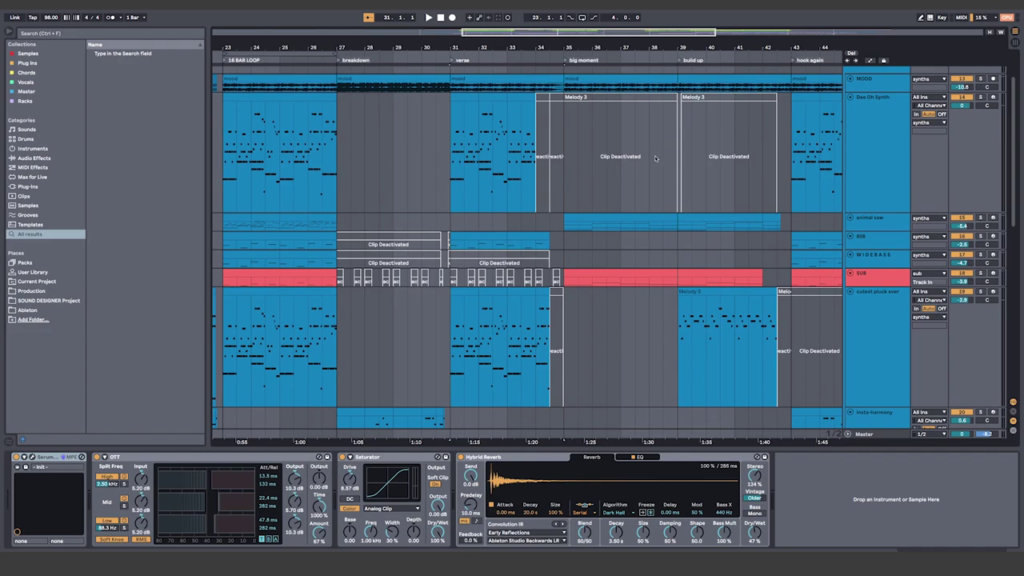
pyautogui.hscroll(3, 481, 240)
pyautogui.click(398, 250)
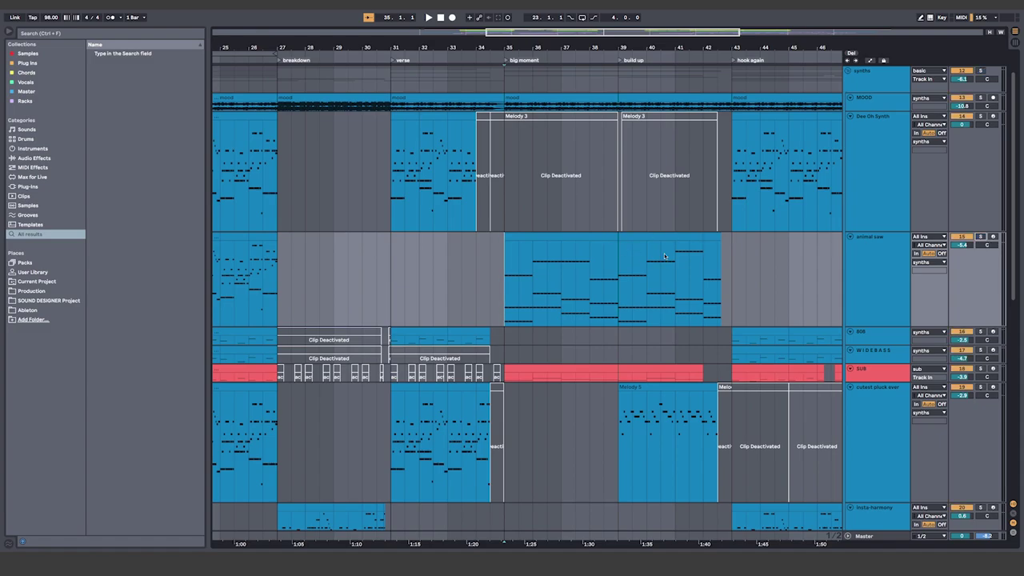
pyautogui.doubleClick(664, 256)
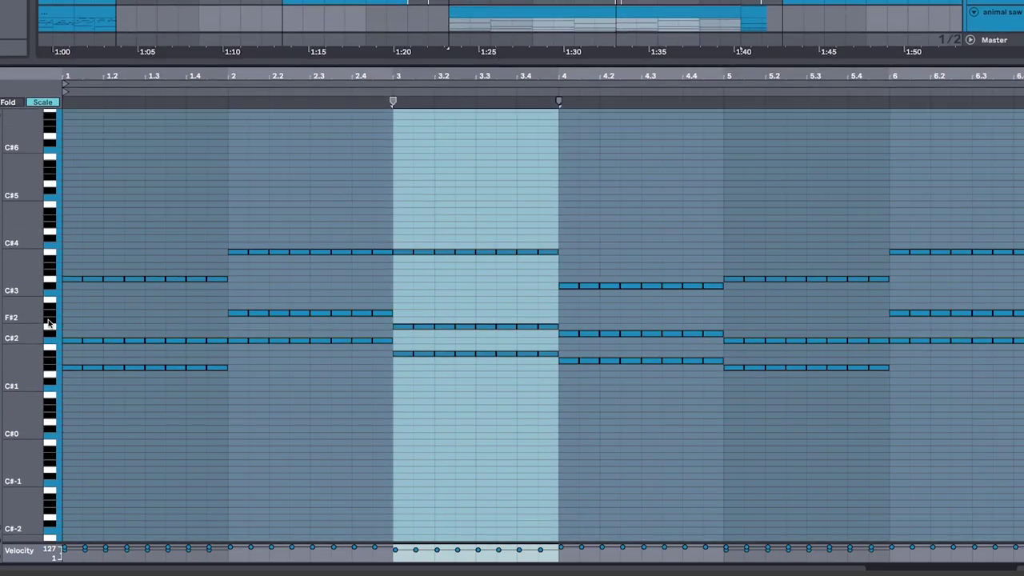
pyautogui.moveTo(48, 324); pyautogui.dragTo(76, 300)
pyautogui.moveTo(68, 162); pyautogui.dragTo(1023, 464)
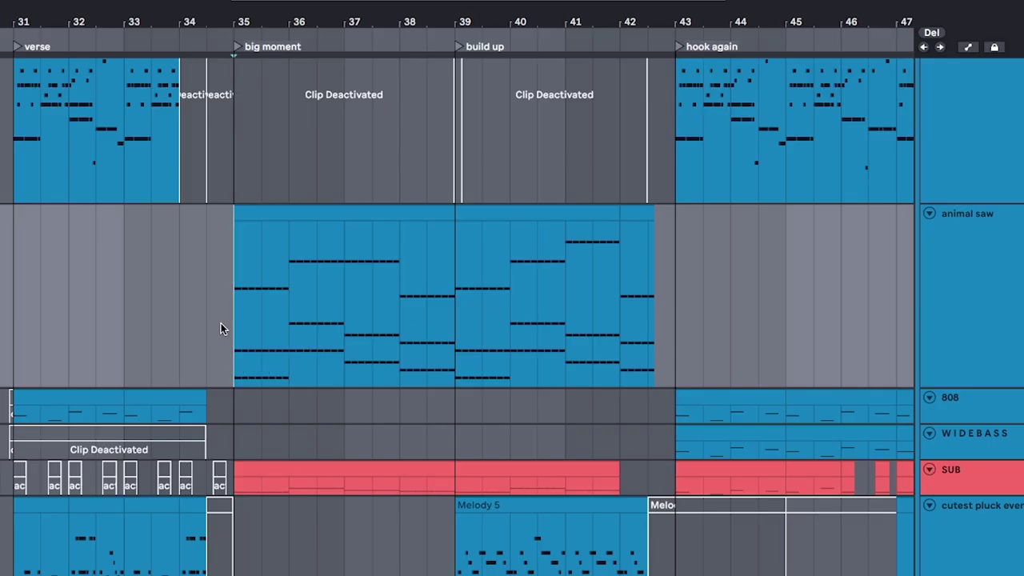
# - Play from the start of the big moment at bar 35 and examine the build up's pluck melody, risers and drum roll
pyautogui.moveTo(226, 328); pyautogui.dragTo(668, 485)
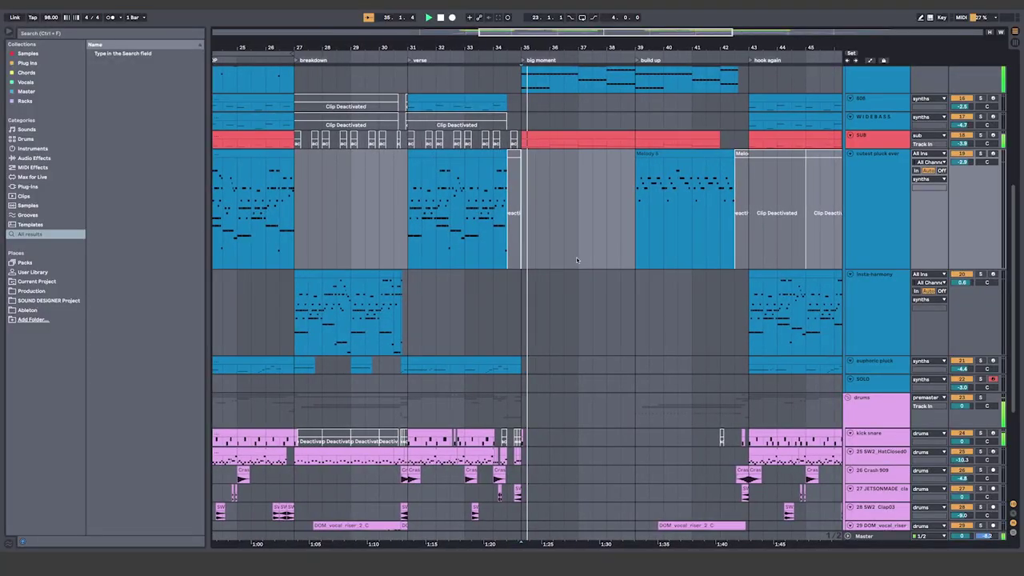
pyautogui.scroll(3, 584, 264)
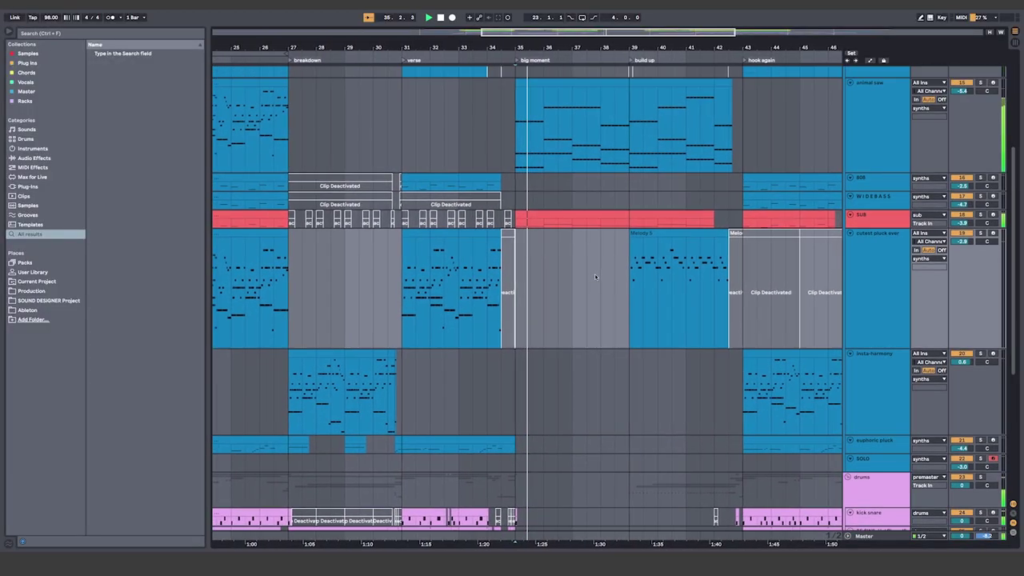
pyautogui.scroll(-8, 704, 264)
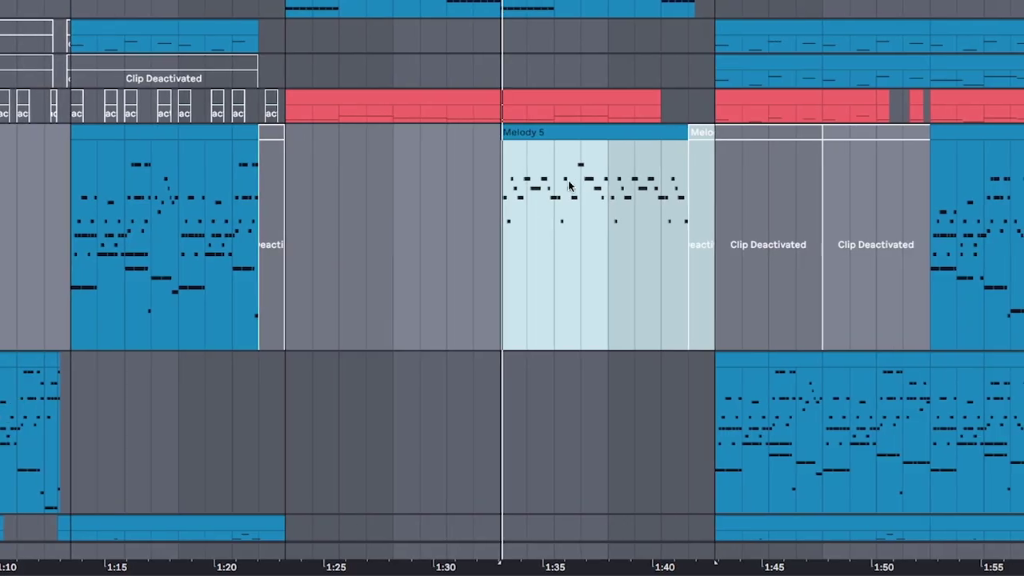
pyautogui.scroll(-2, 640, 93)
pyautogui.scroll(-2, 641, 93)
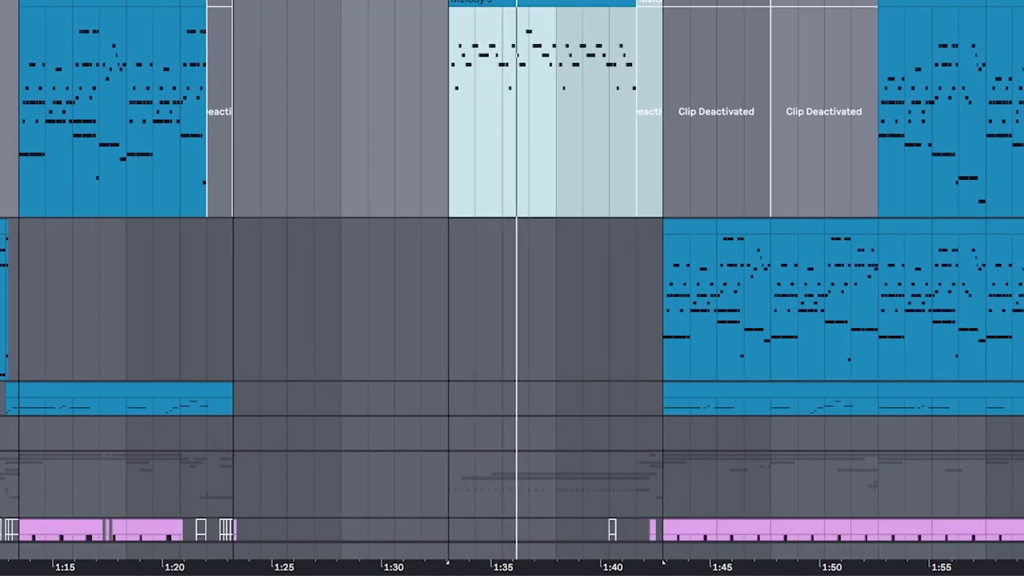
pyautogui.scroll(-5, 595, 83)
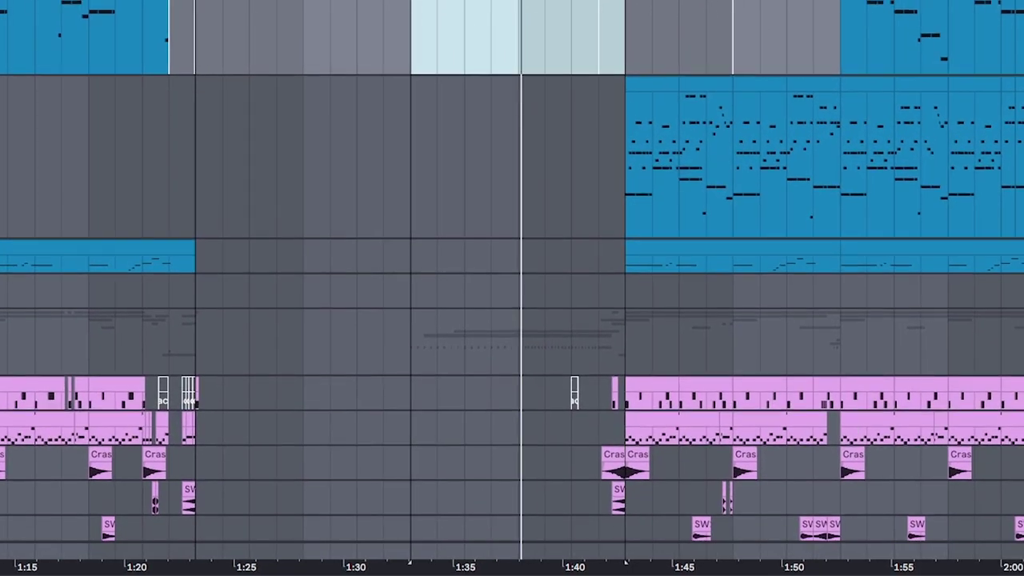
pyautogui.scroll(10, 560, 48)
pyautogui.scroll(-10, 589, 191)
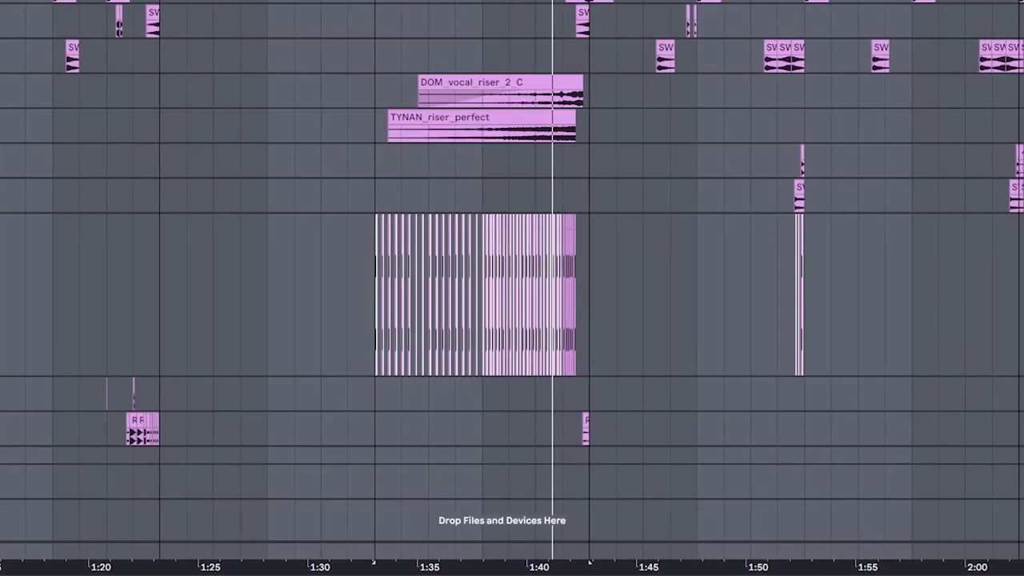
pyautogui.scroll(10, 558, 213)
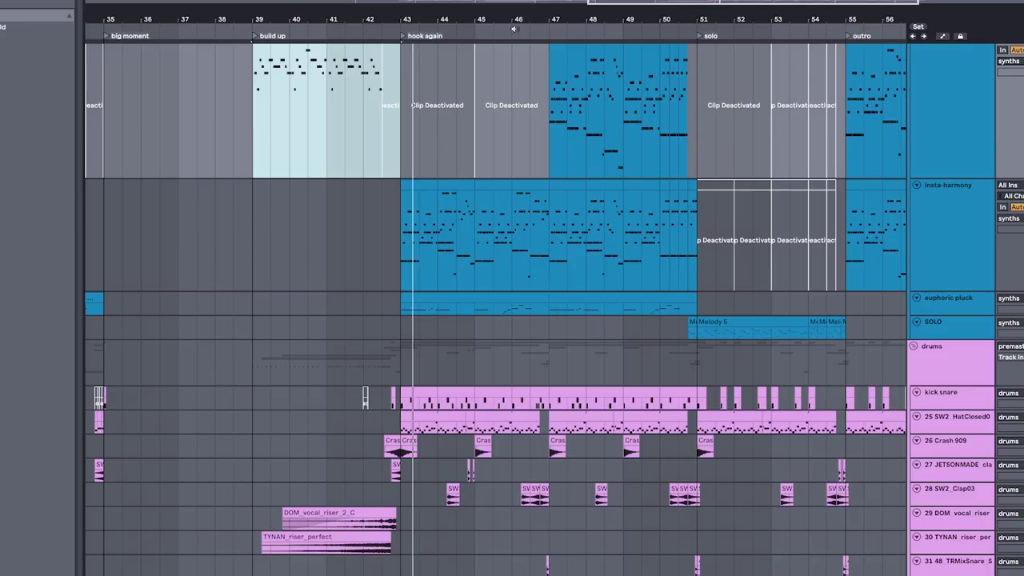
# - Select the deactivated cutest pluck ever clips in bars 43 to 47 of the hook again section and inspect the surrounding layers
pyautogui.scroll(3, 498, 201)
pyautogui.moveTo(345, 108); pyautogui.dragTo(446, 107)
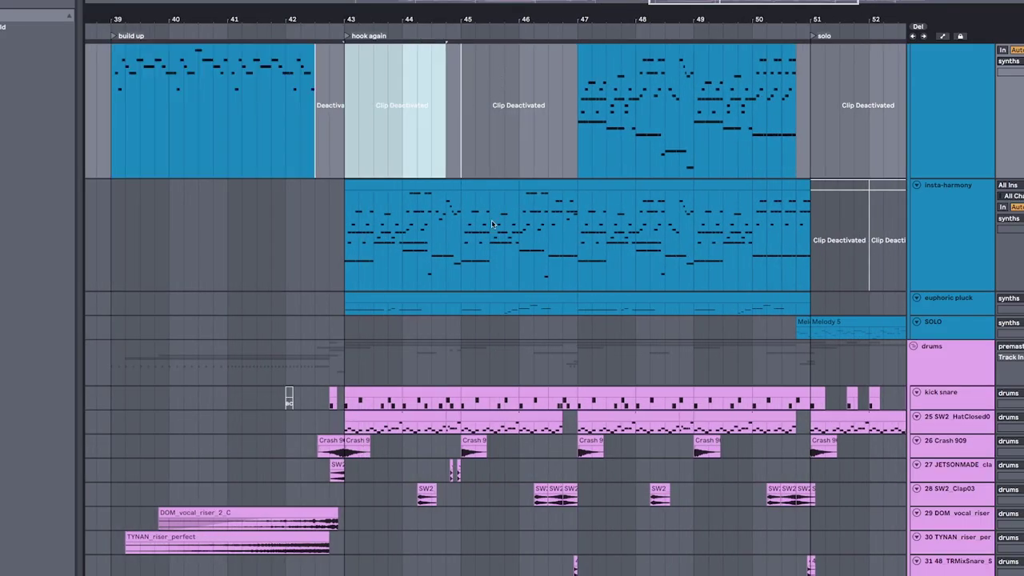
pyautogui.moveTo(493, 224); pyautogui.dragTo(583, 466)
pyautogui.moveTo(547, 271); pyautogui.dragTo(558, 529)
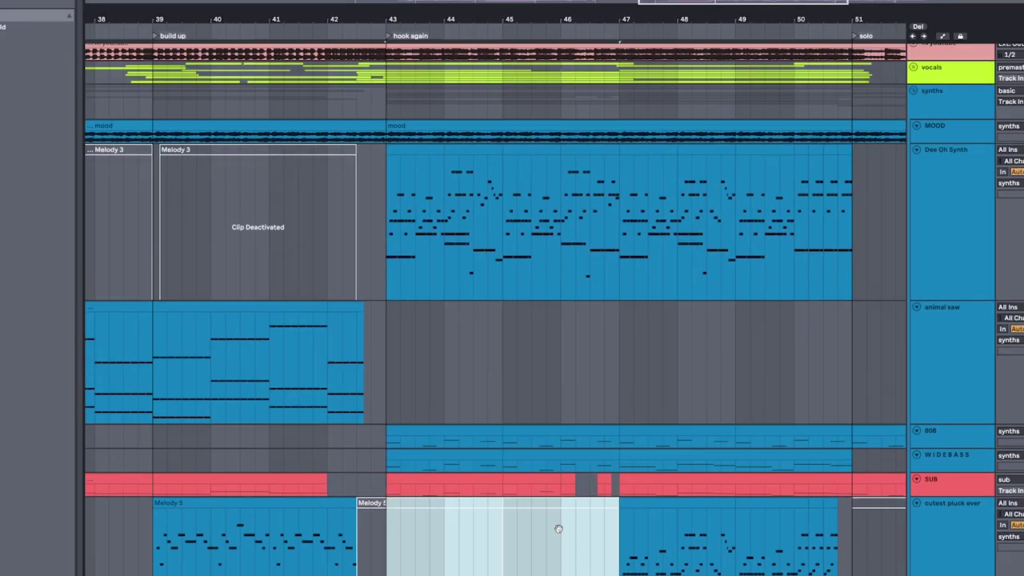
pyautogui.press('0')
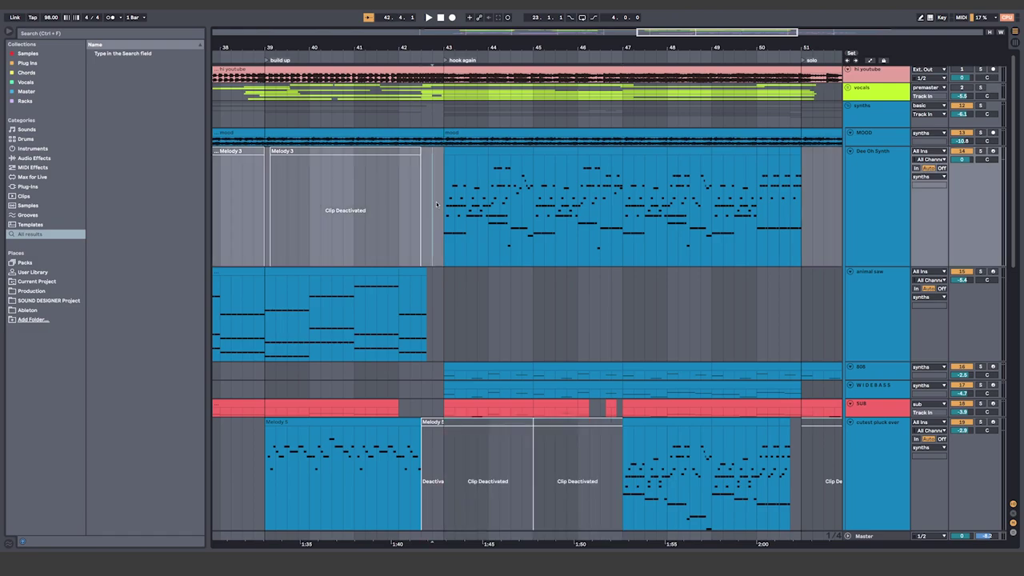
# - Select the 16 BAR LOOP synth parts from Dee Oh Synth down to cutest pluck ever to compare them with the hook again section
pyautogui.scroll(-3, 436, 205)
pyautogui.moveTo(436, 205)
pyautogui.mouseDown()
pyautogui.moveTo(488, 199)
pyautogui.moveTo(670, 139)
pyautogui.moveTo(705, 192)
pyautogui.mouseUp()
pyautogui.click(288, 200)
pyautogui.scroll(-2, 367, 274)
pyautogui.scroll(-1, 367, 274)
pyautogui.keyDown('shift'); pyautogui.click(366, 376); pyautogui.keyUp('shift')
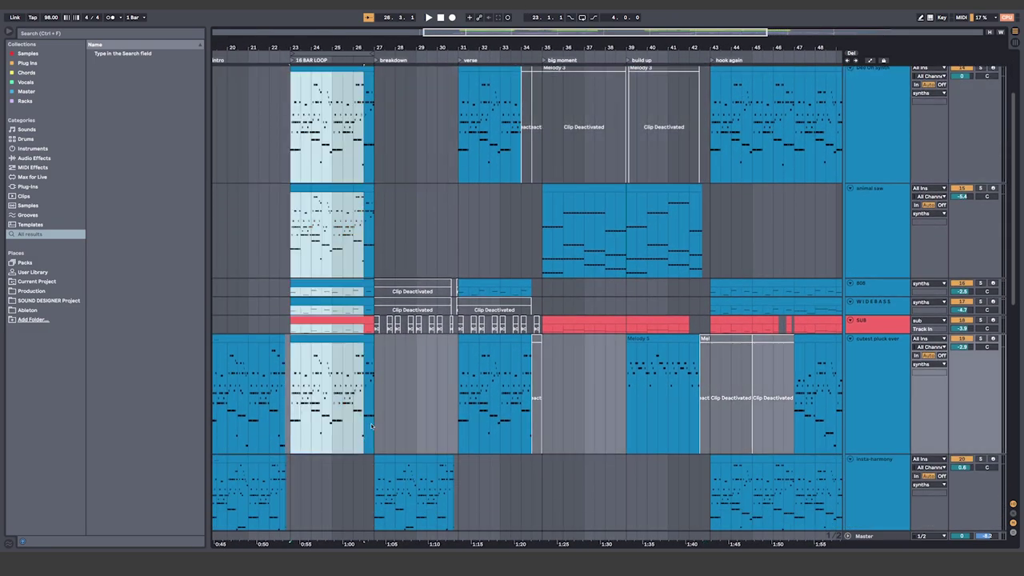
# - Select the breakdown from bar 27 across the synth tracks down to cutest pluck ever
pyautogui.click(375, 240)
pyautogui.scroll(3, 375, 240)
pyautogui.moveTo(456, 412)
pyautogui.mouseDown()
pyautogui.moveTo(455, 423)
pyautogui.moveTo(609, 277)
pyautogui.mouseUp()
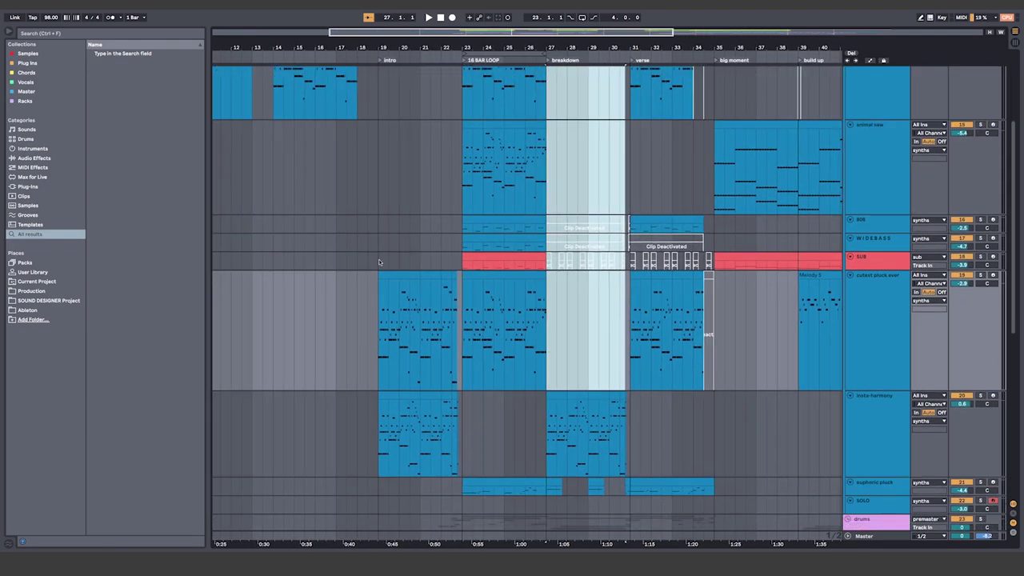
# - Compare the arrangement's sections from the intro onward by marking areas across the synth tracks, with the whole timeline in view
pyautogui.moveTo(368, 245)
pyautogui.mouseDown()
pyautogui.moveTo(389, 320)
pyautogui.moveTo(622, 320)
pyautogui.mouseUp()
pyautogui.moveTo(698, 308); pyautogui.dragTo(499, 356)
pyautogui.click(523, 336)
pyautogui.moveTo(571, 281); pyautogui.dragTo(727, 245)
pyautogui.moveTo(669, 229); pyautogui.dragTo(625, 291)
pyautogui.moveTo(699, 51); pyautogui.dragTo(690, 16)
pyautogui.scroll(-3, 609, 209)
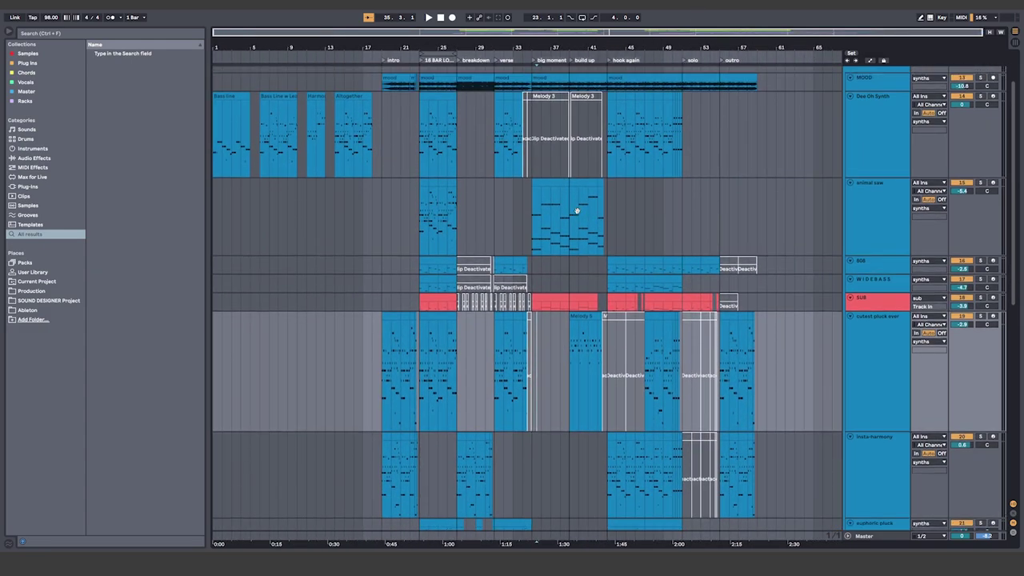
# - Activate the vocals track and play the arrangement from the late breakdown into the verse
pyautogui.click(506, 127)
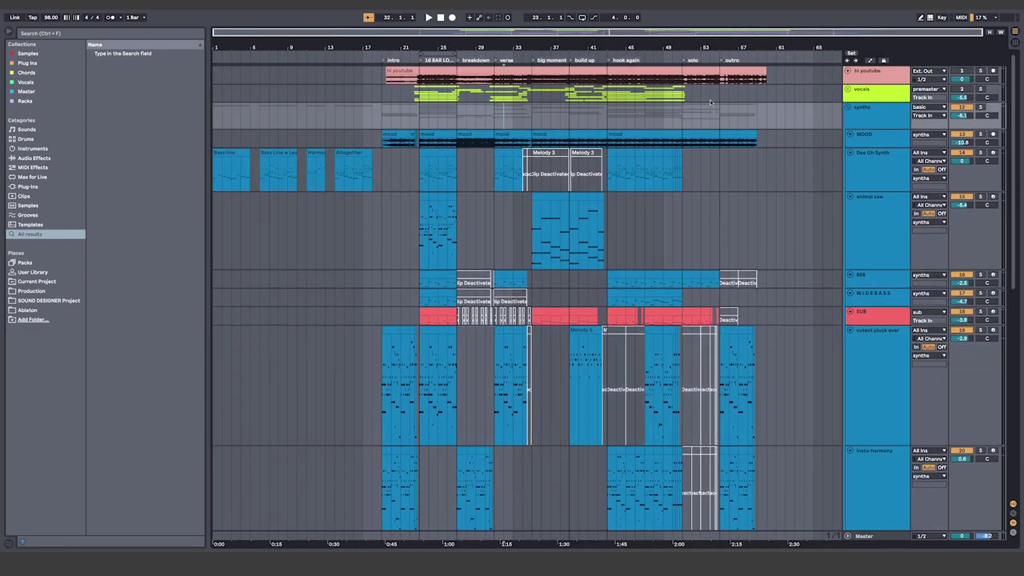
pyautogui.press('space')
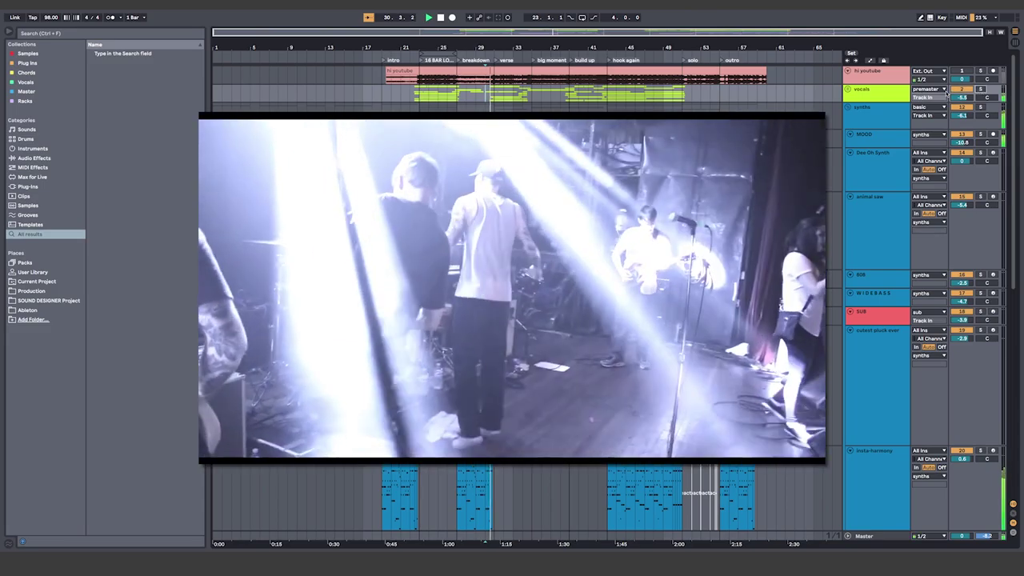
pyautogui.scroll(-1, 974, 84)
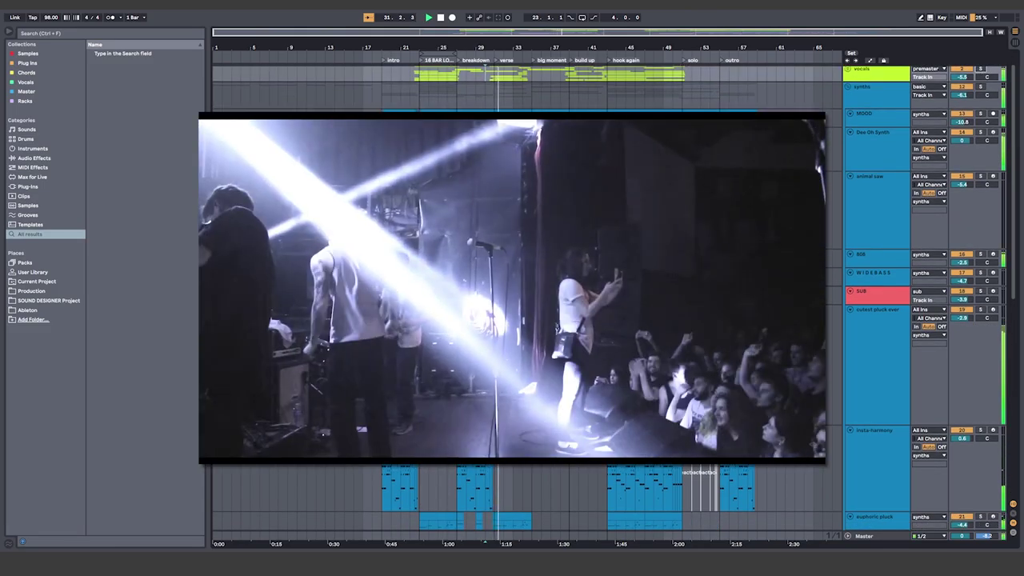
pyautogui.scroll(1, 608, 297)
pyautogui.press('space')
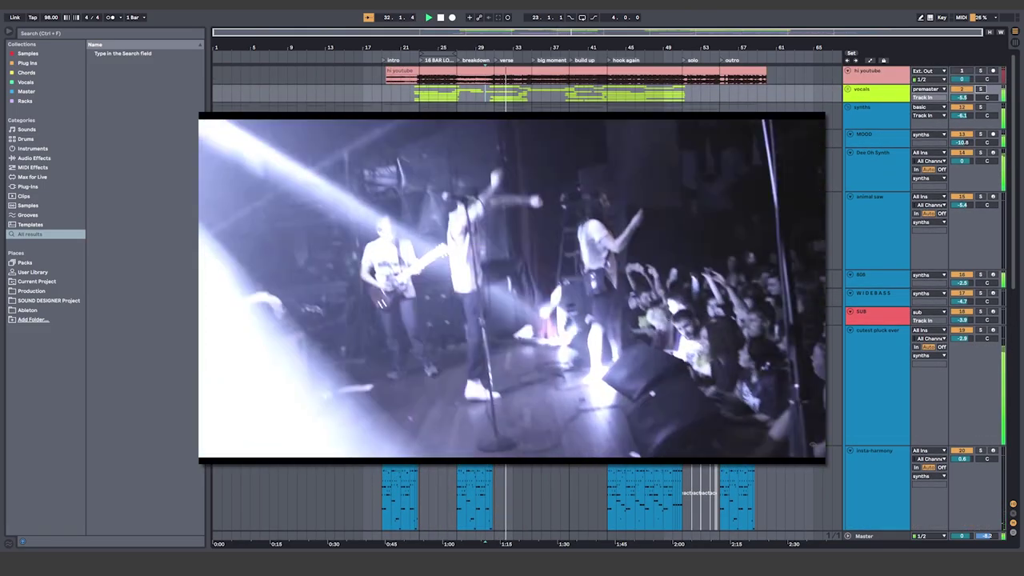
pyautogui.scroll(-2, 456, 209)
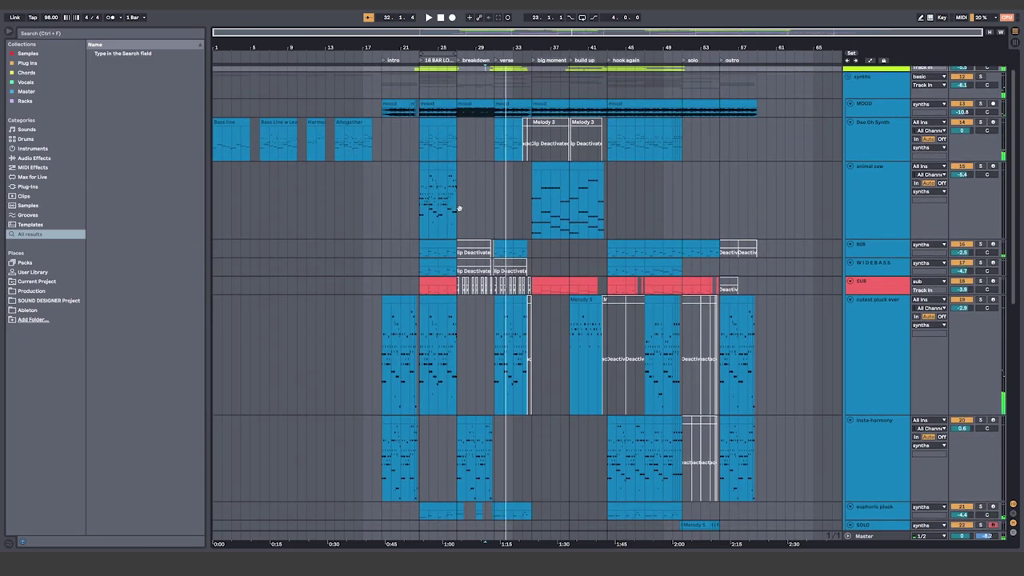
# - Play the arrangement from the intro at bar 19, selecting the insta-harmony and kick snare tracks along the way
pyautogui.scroll(2, 459, 208)
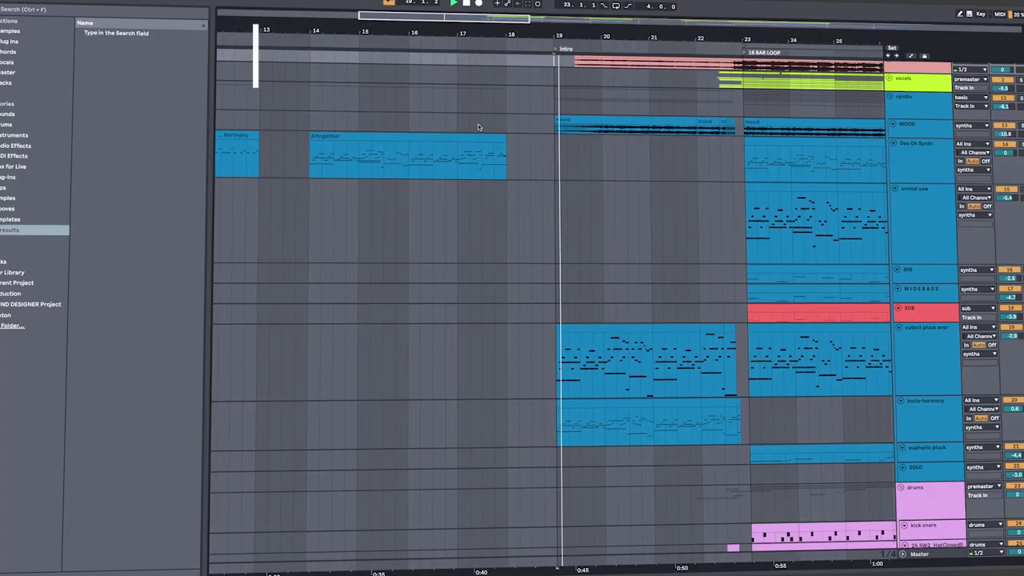
pyautogui.scroll(-5, 828, 216)
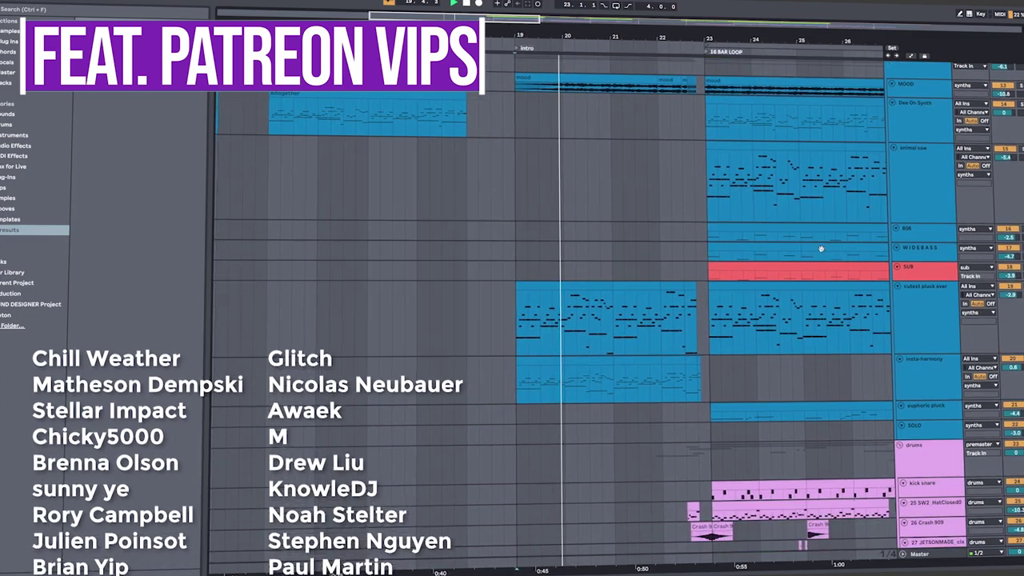
pyautogui.click(935, 278)
pyautogui.click(938, 347)
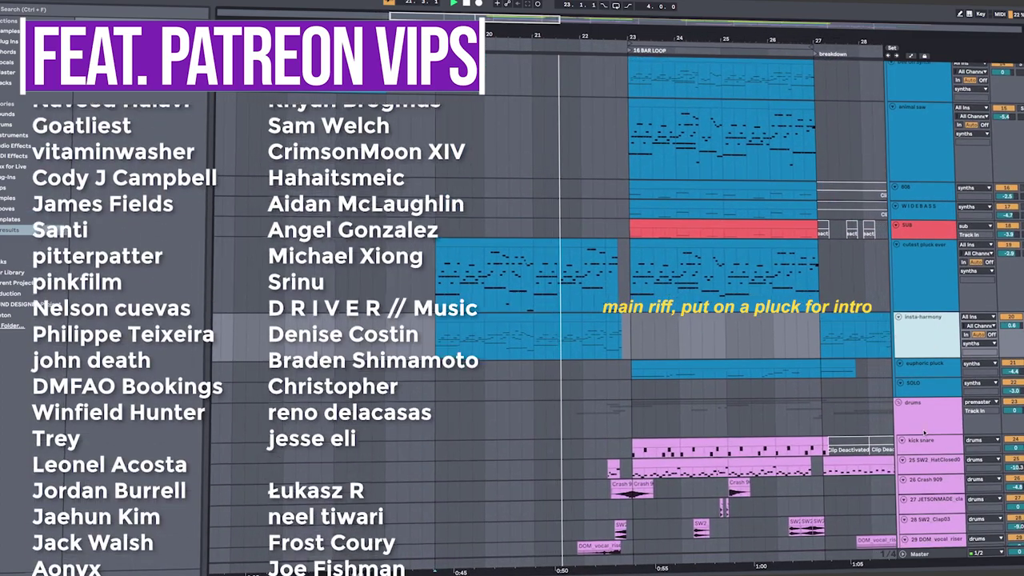
pyautogui.click(841, 409)
pyautogui.scroll(-5, 842, 409)
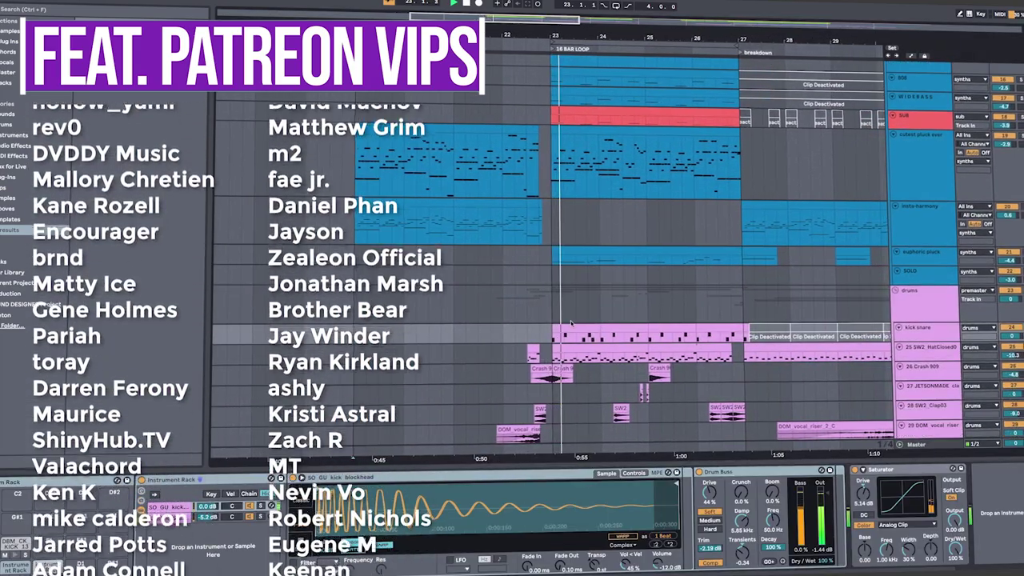
# - Select the SW2_HatClosed03 drum track while the 16 bar loop plays into the breakdown
pyautogui.scroll(-1, 704, 336)
pyautogui.click(926, 324)
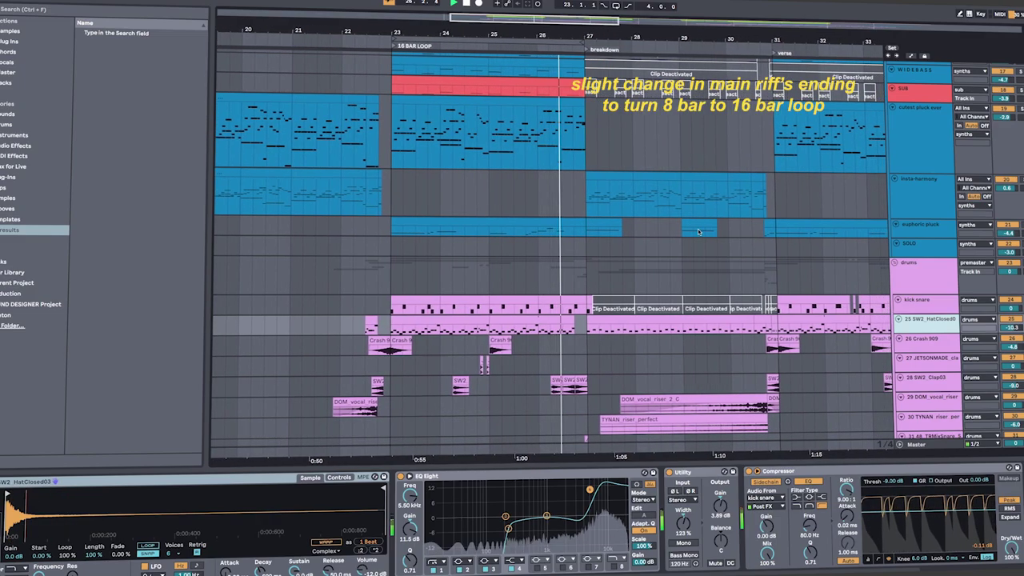
pyautogui.scroll(3, 688, 259)
pyautogui.scroll(-4, 752, 248)
pyautogui.scroll(-5, 759, 256)
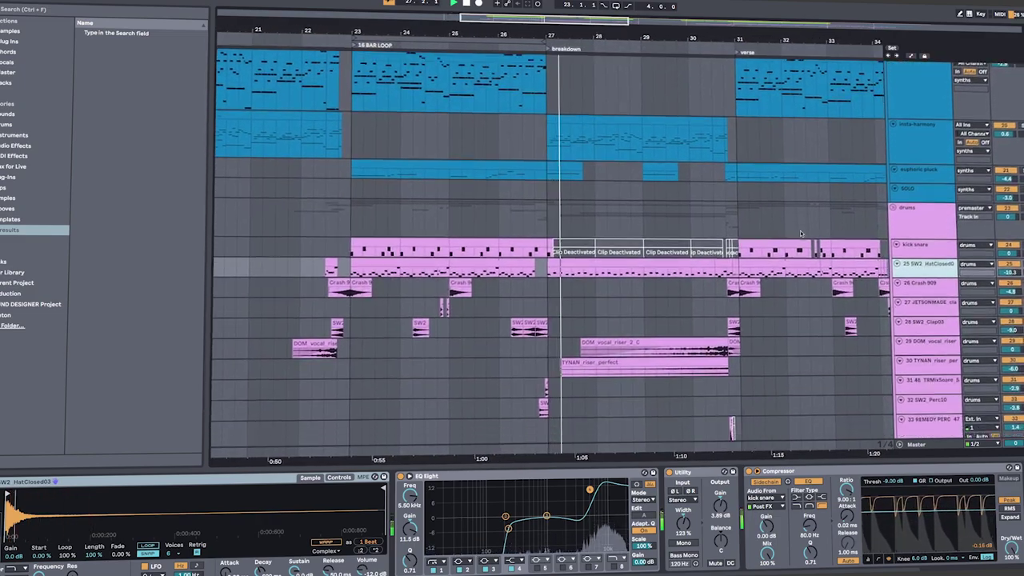
pyautogui.scroll(10, 752, 240)
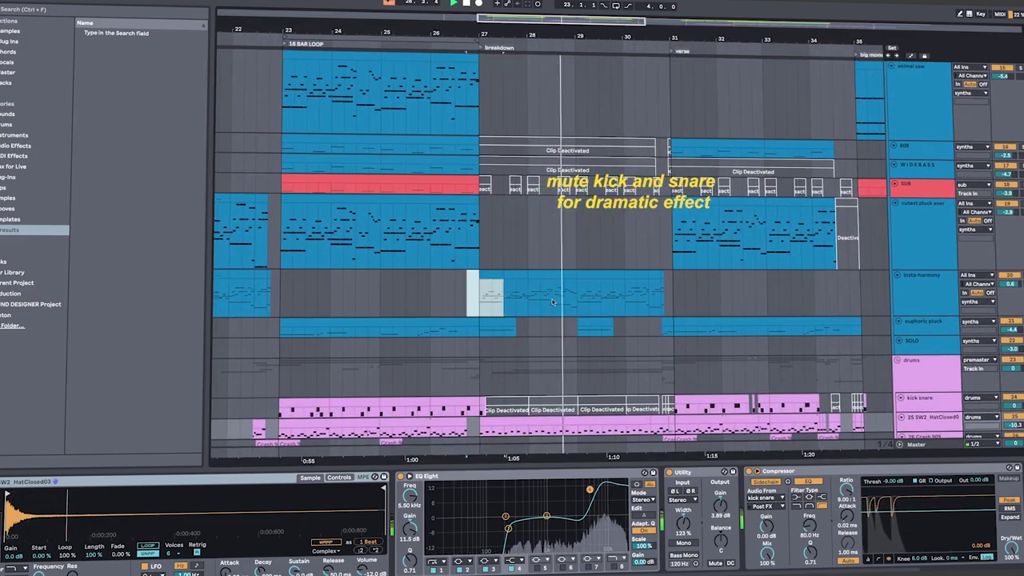
# - Place the insertion point on the insta-harmony track just after bar 31 and review the breakdown's synth and drum clips during playback
pyautogui.click(690, 293)
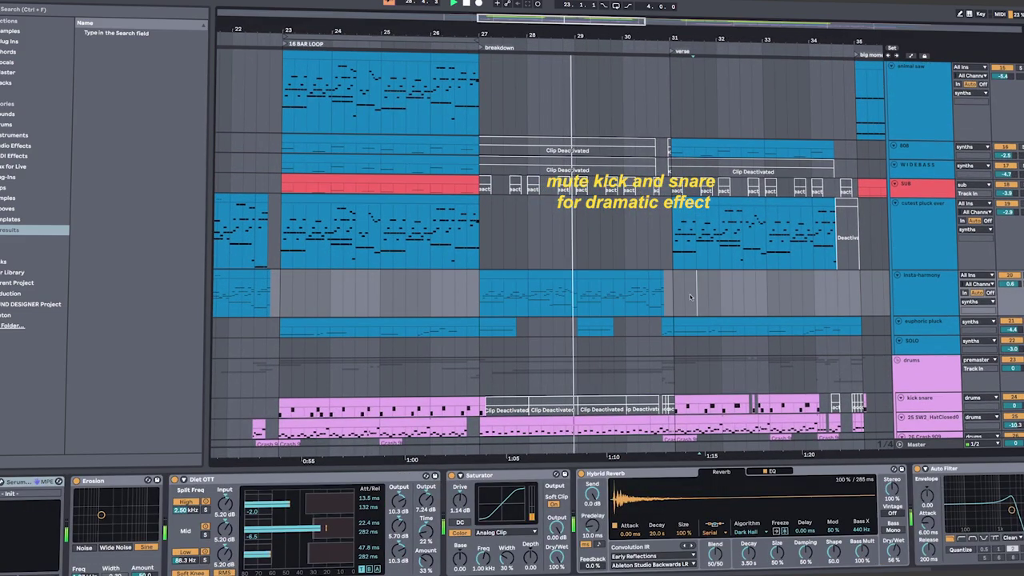
pyautogui.scroll(3, 689, 293)
pyautogui.scroll(4, 605, 199)
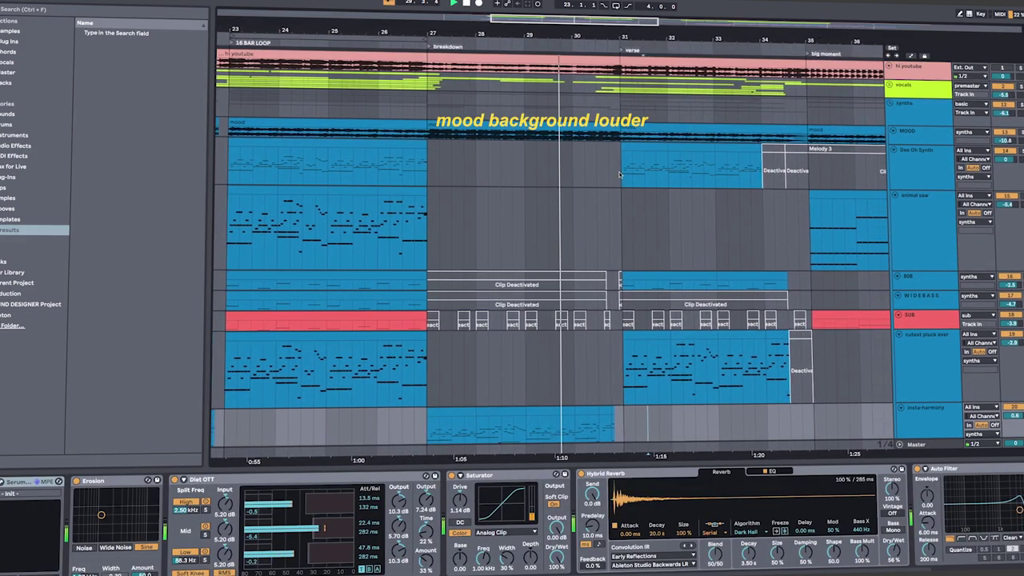
pyautogui.scroll(-3, 566, 202)
pyautogui.scroll(-10, 566, 201)
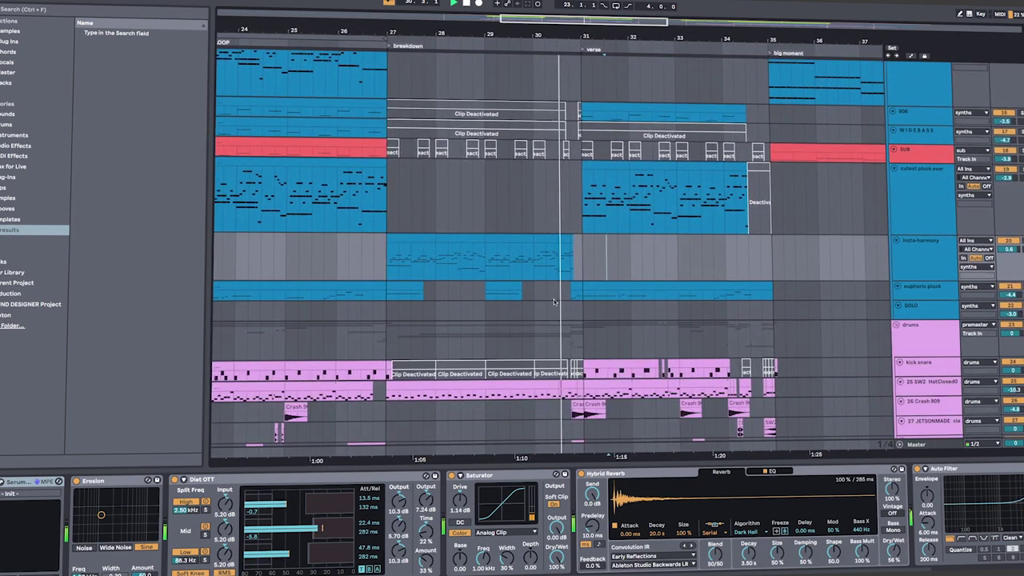
# - Examine the synth and drum clips from the verse through the big moment and build up as the arrangement plays
pyautogui.scroll(2, 618, 306)
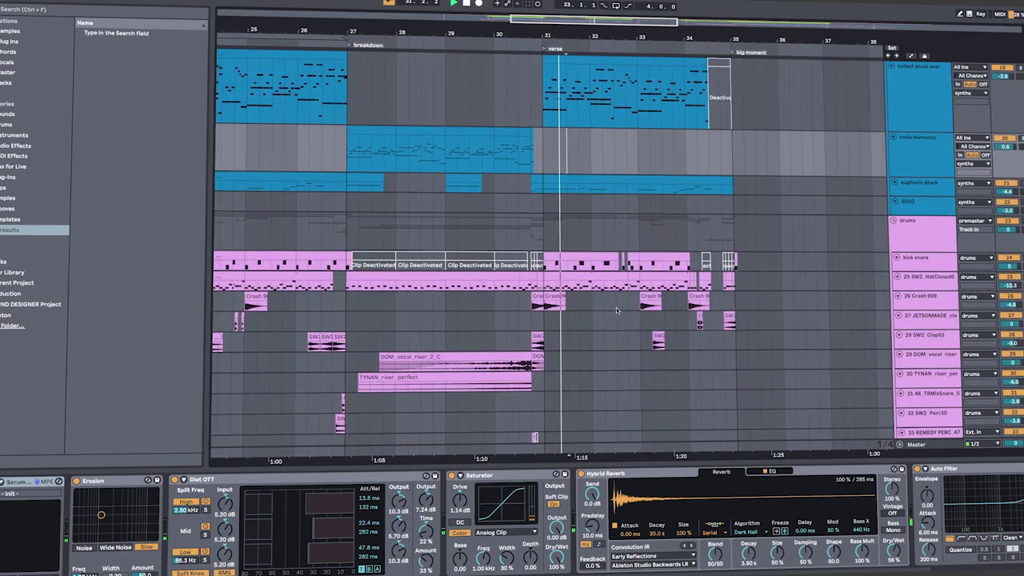
pyautogui.scroll(8, 621, 276)
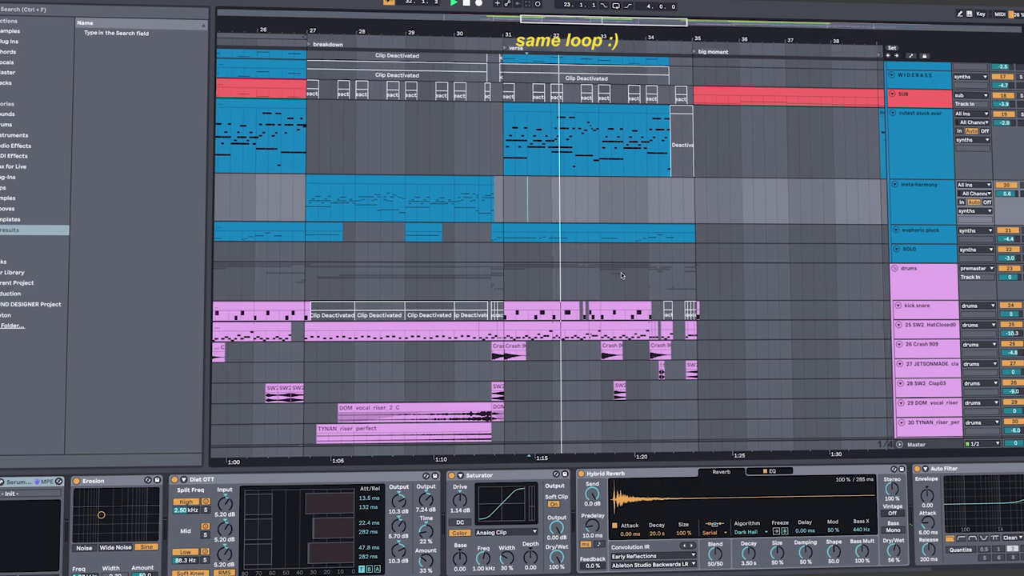
pyautogui.scroll(4, 628, 286)
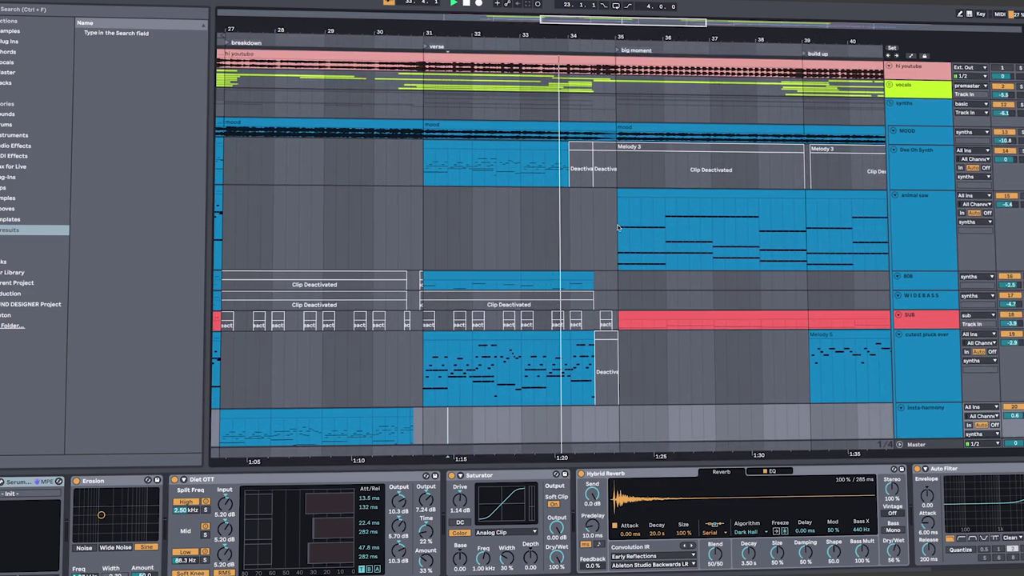
pyautogui.scroll(-2, 656, 251)
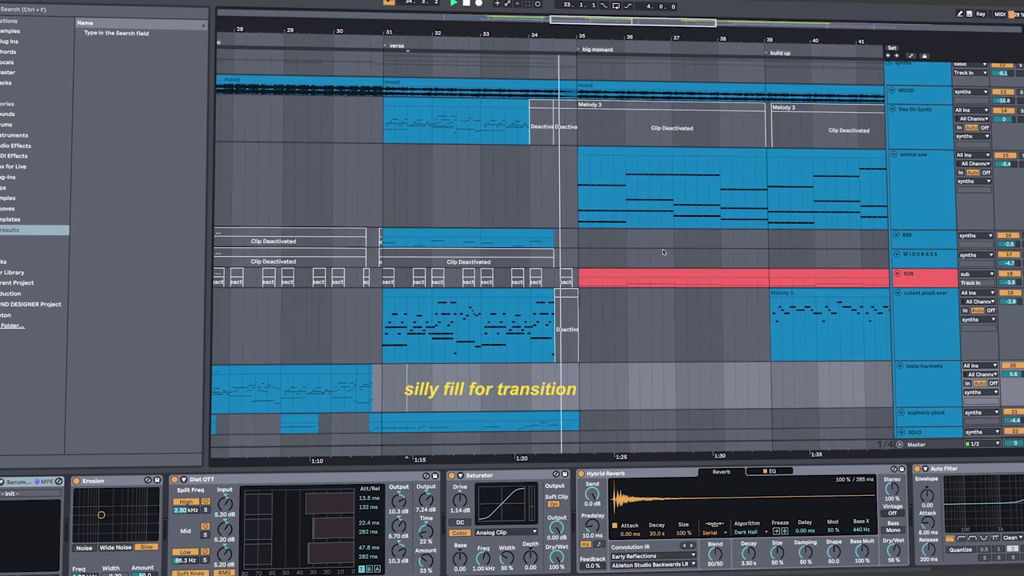
pyautogui.scroll(-2, 665, 242)
pyautogui.scroll(2, 687, 243)
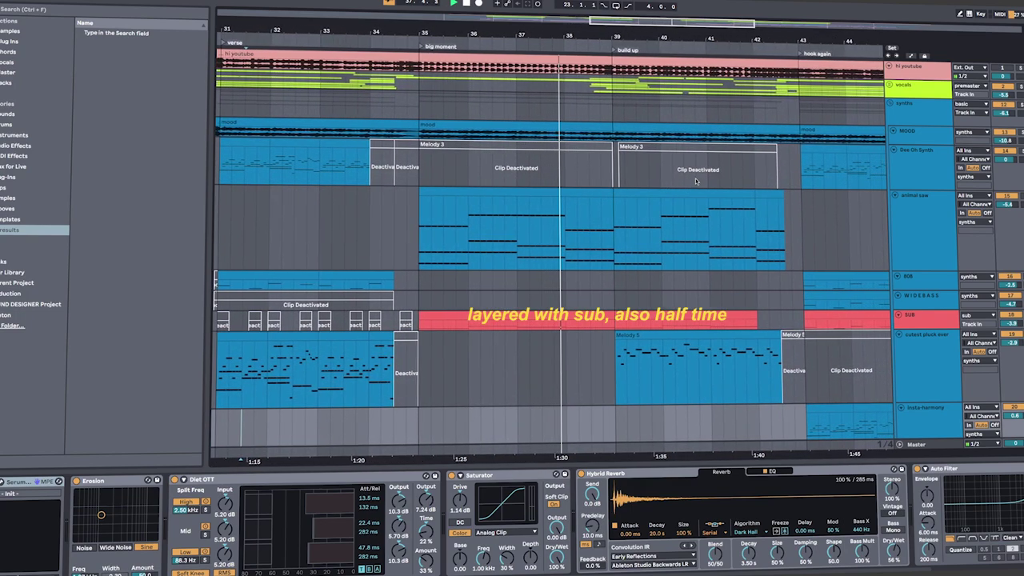
pyautogui.scroll(-3, 696, 184)
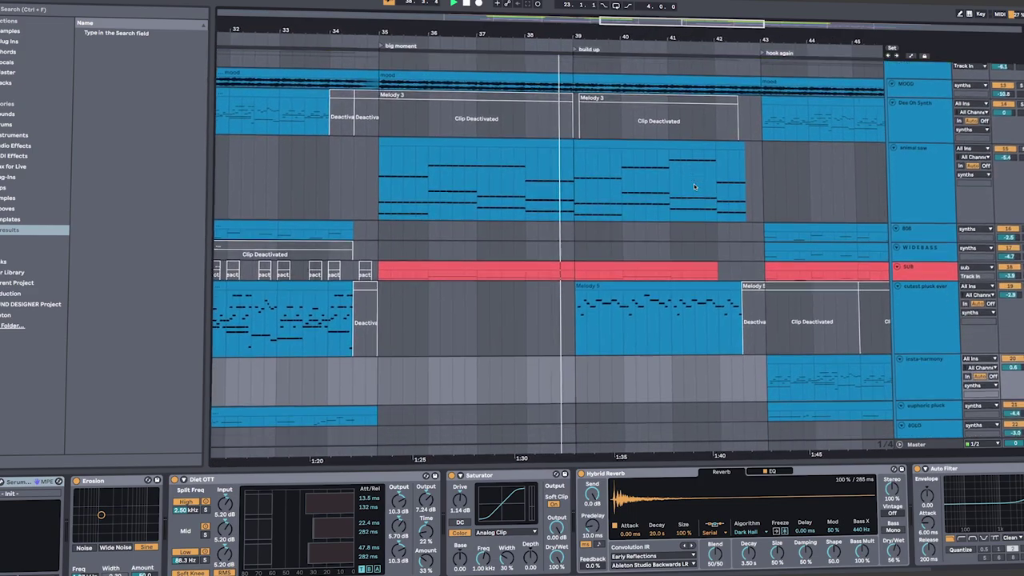
pyautogui.scroll(-8, 684, 209)
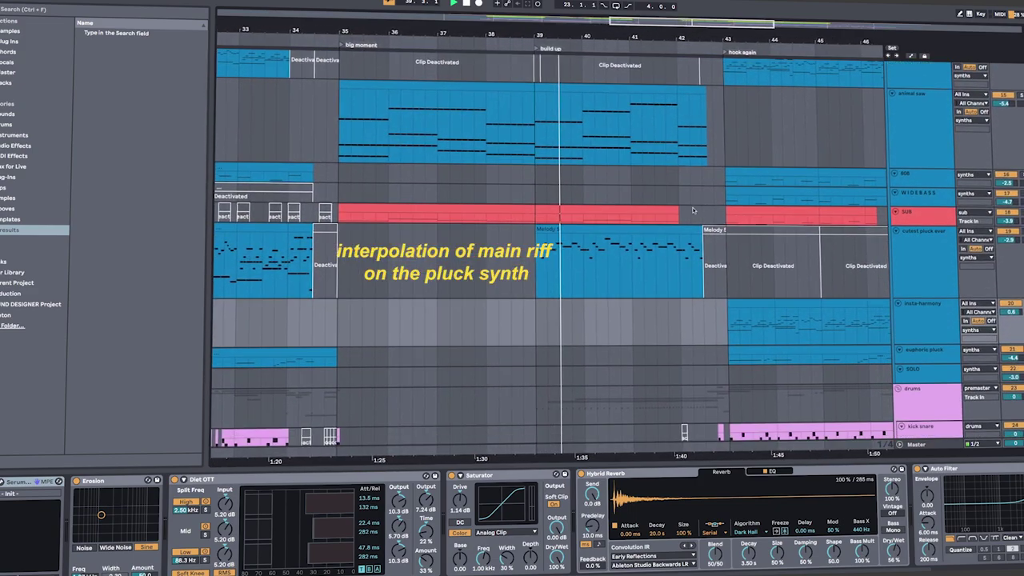
pyautogui.scroll(-10, 638, 266)
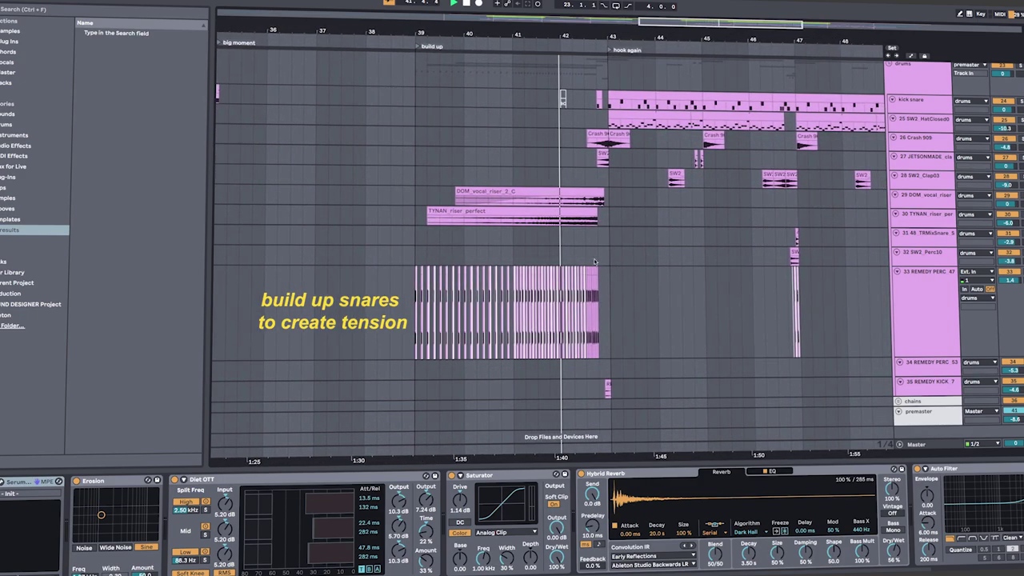
pyautogui.scroll(6, 663, 327)
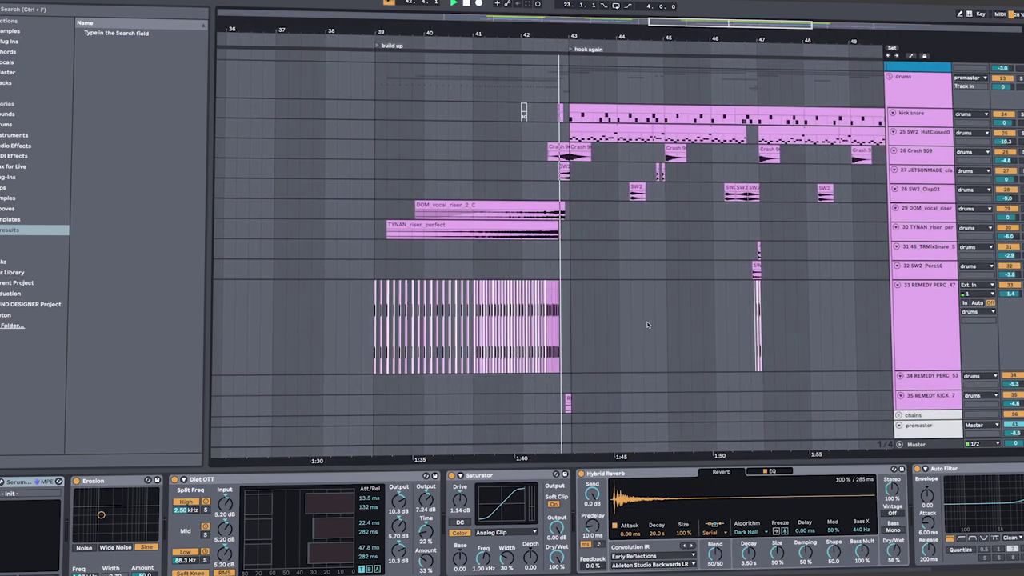
# - Enlarge the Dee Oh Synth track so its notes in the hook again section are readable
pyautogui.scroll(8, 648, 309)
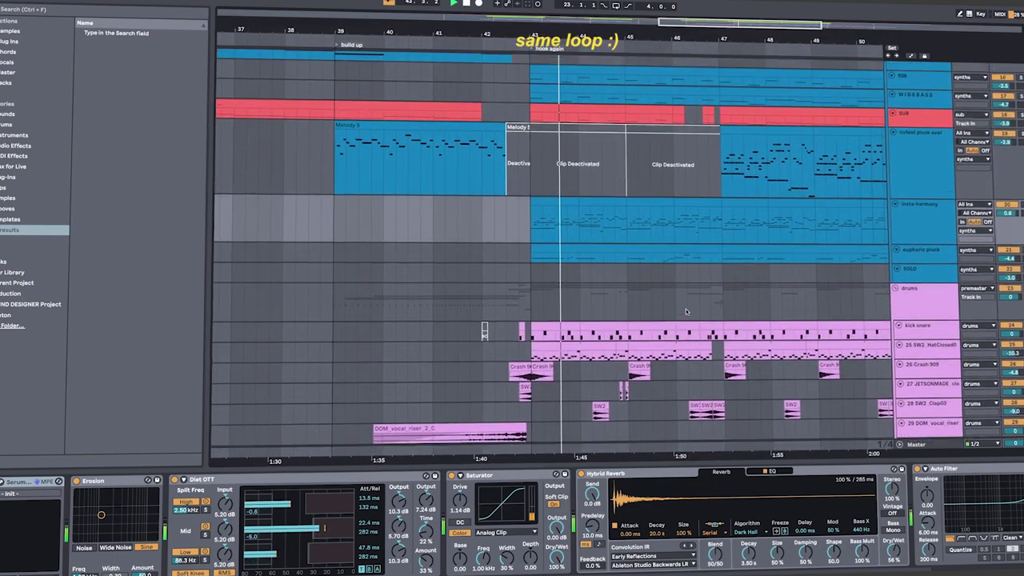
pyautogui.scroll(5, 682, 298)
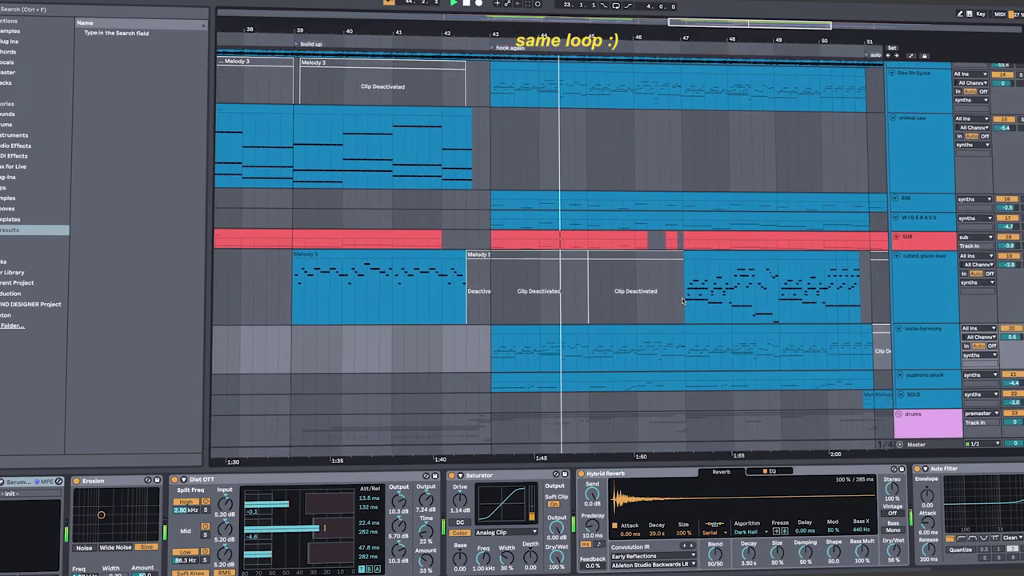
pyautogui.scroll(4, 911, 141)
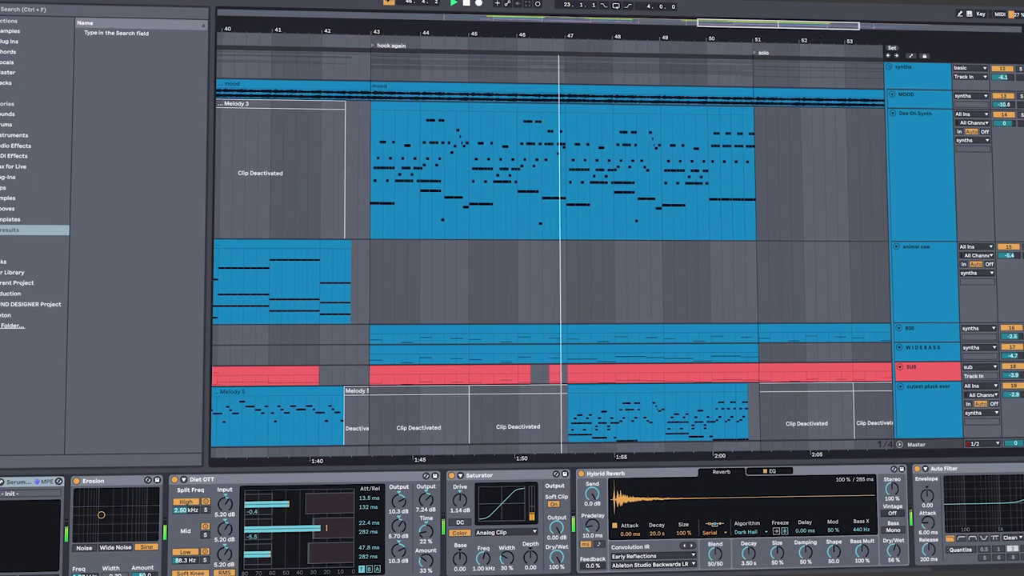
pyautogui.scroll(-2, 659, 254)
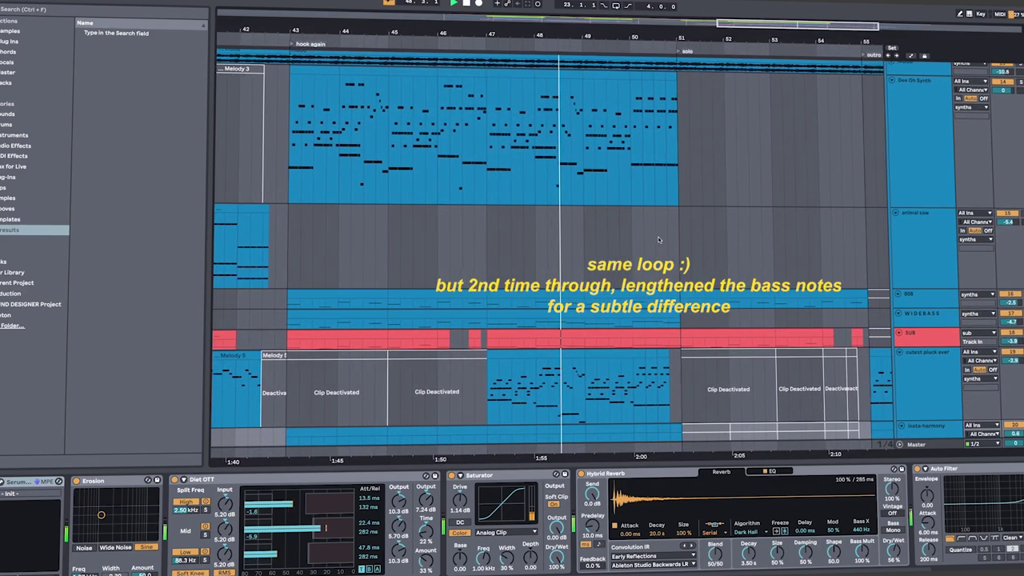
# - Examine the bass, pluck, harmony and drum clips from the second half of hook again into the solo section
pyautogui.scroll(-3, 657, 237)
pyautogui.scroll(-8, 657, 236)
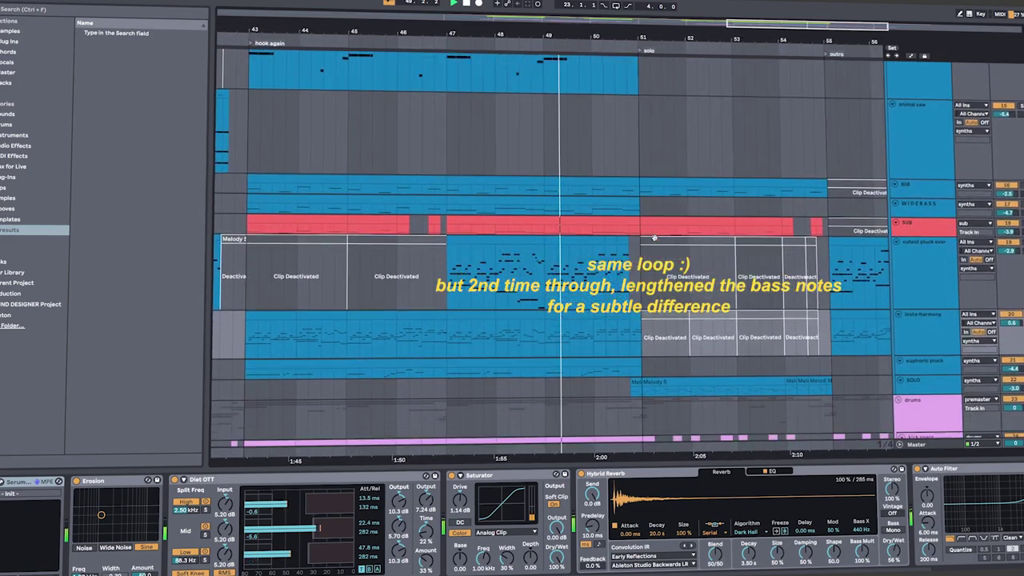
pyautogui.scroll(-7, 653, 238)
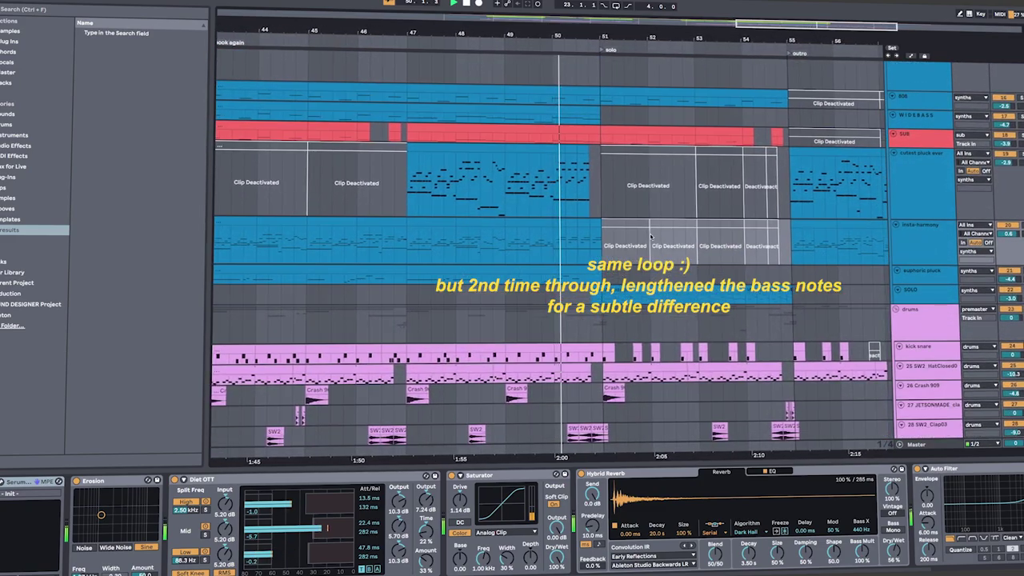
pyautogui.scroll(5, 648, 235)
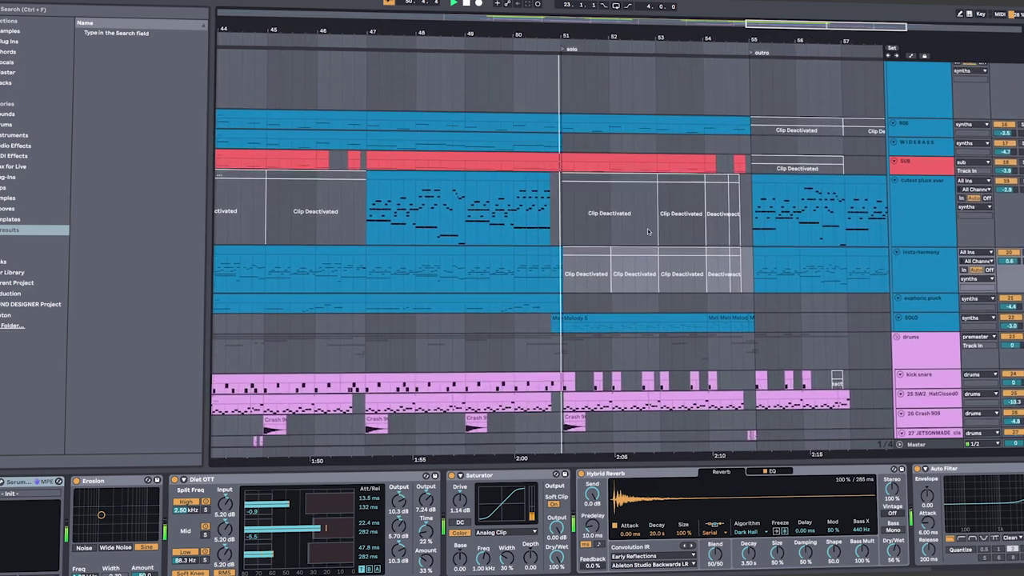
pyautogui.scroll(-4, 620, 234)
pyautogui.scroll(-2, 614, 244)
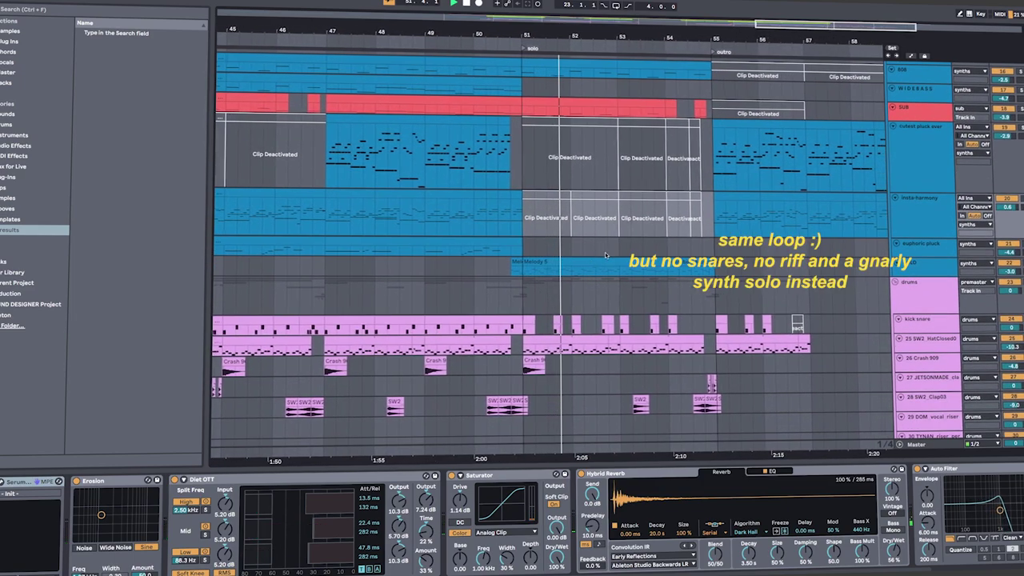
pyautogui.scroll(1, 618, 247)
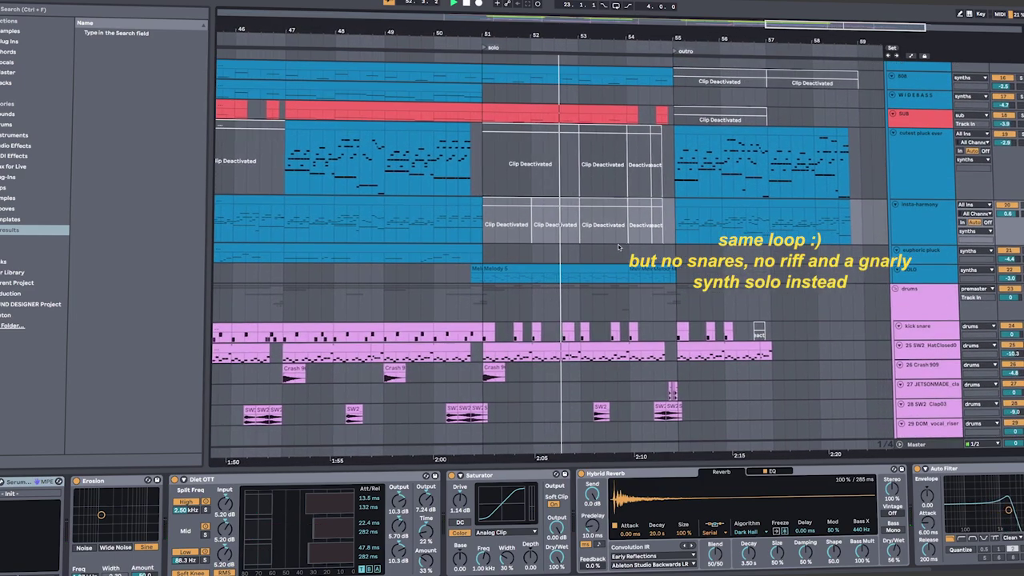
# - Enlarge the SOLO track so the notes of the synth solo from bar 51 are readable
pyautogui.scroll(-2, 620, 246)
pyautogui.moveTo(925, 263); pyautogui.dragTo(925, 334)
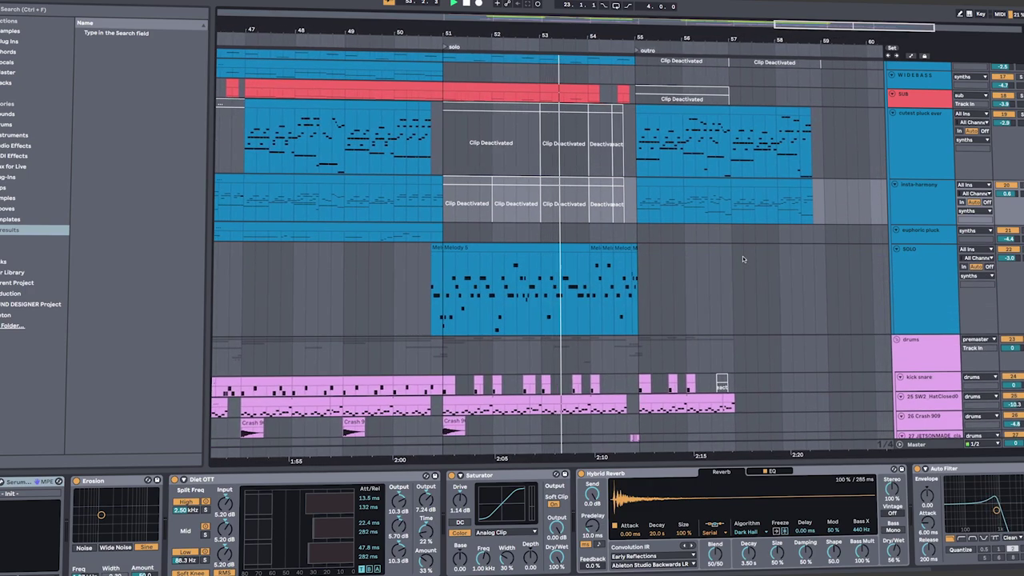
pyautogui.scroll(-3, 667, 250)
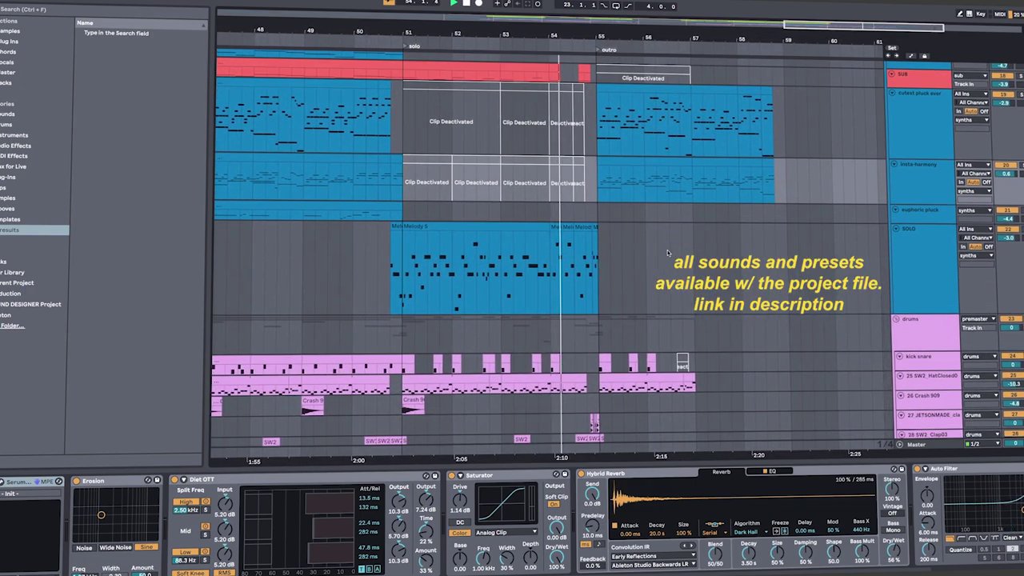
# - Examine the outro's drum hits, hi-hats, pluck and harmony clips from bar 55 as playback reaches them
pyautogui.scroll(4, 669, 252)
pyautogui.scroll(-4, 669, 255)
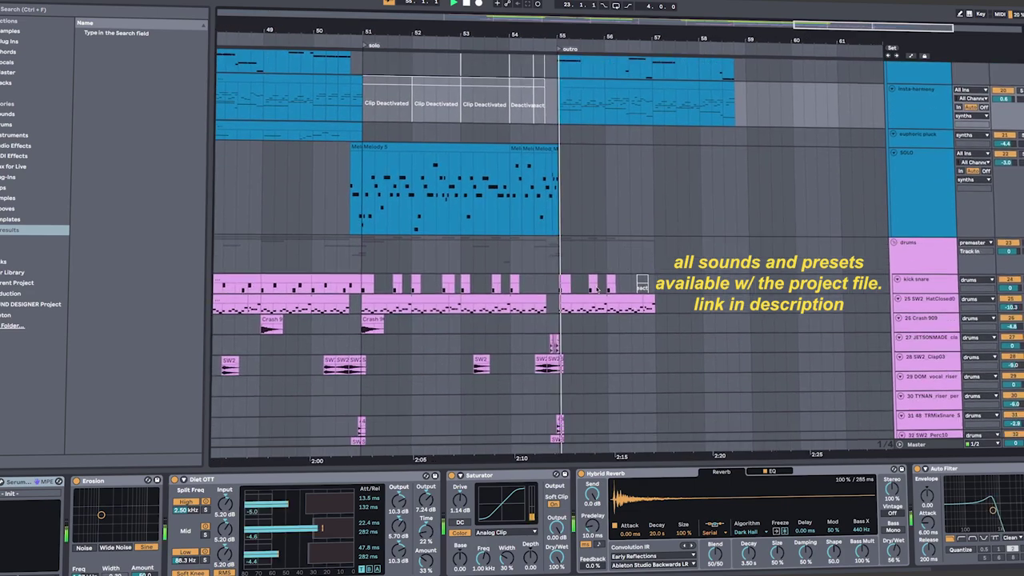
pyautogui.scroll(-2, 607, 272)
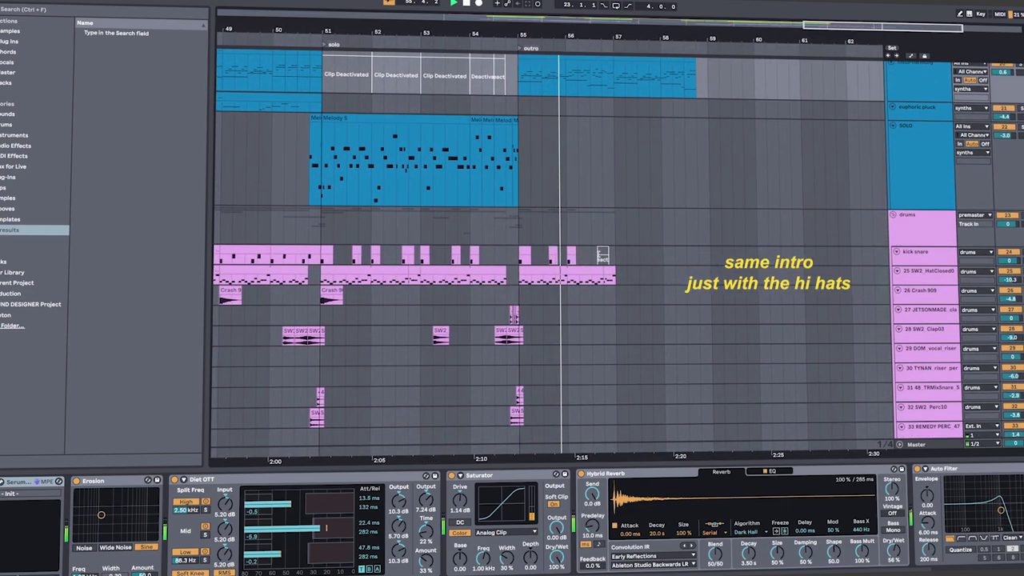
pyautogui.scroll(6, 553, 276)
pyautogui.scroll(2, 547, 279)
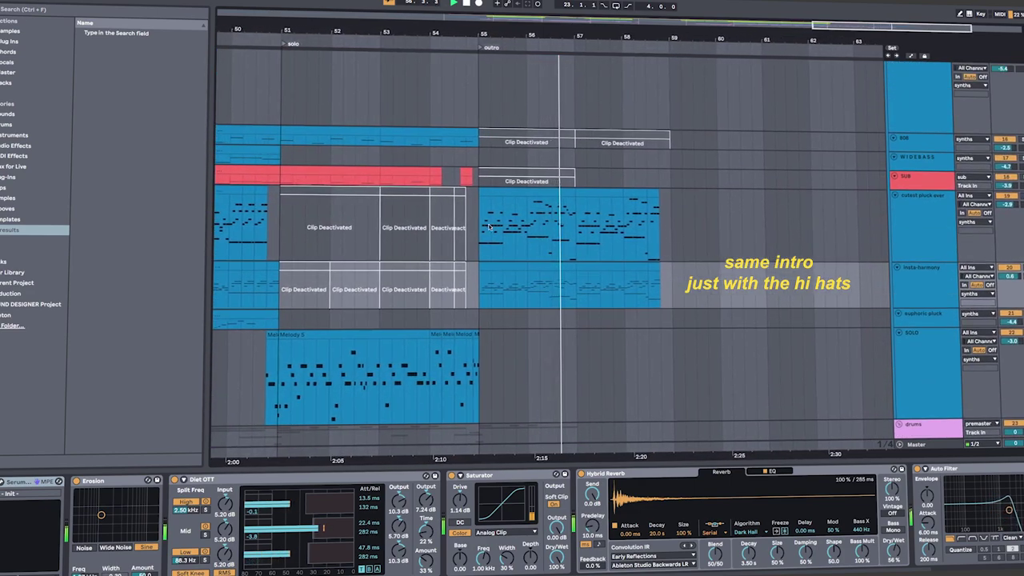